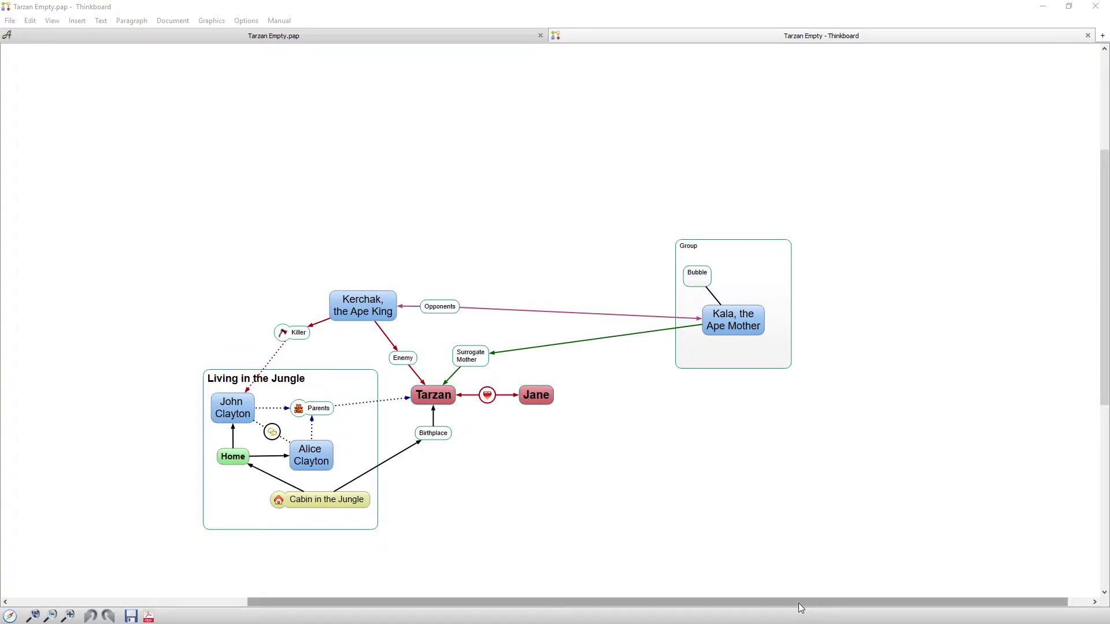
# Scroll the Tarzan Thinkboard sideways to show more of the board.
pyautogui.moveTo(801, 607); pyautogui.dragTo(745, 607)
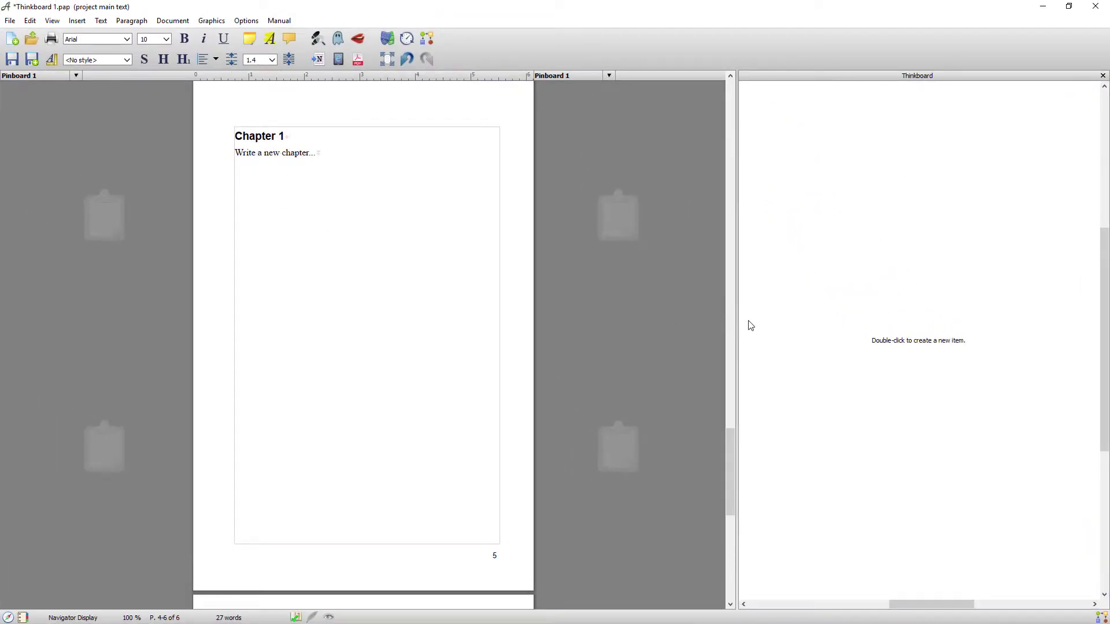
# Widen the Thinkboard side panel, then move the Thinkboard into its own window.
pyautogui.moveTo(737, 331); pyautogui.dragTo(701, 339)
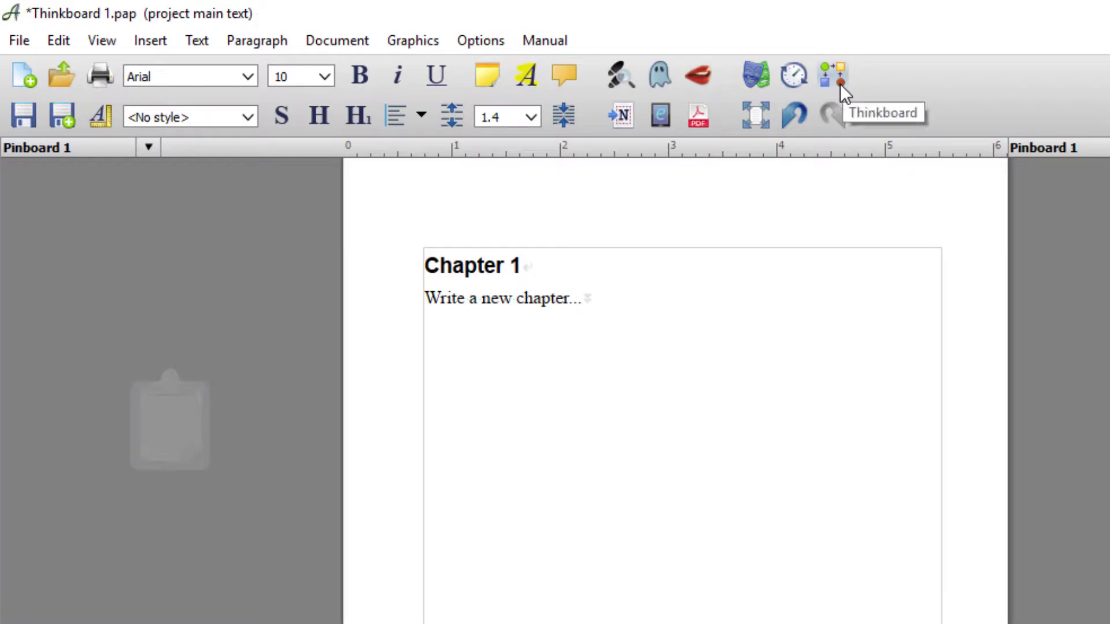
pyautogui.click(840, 84)
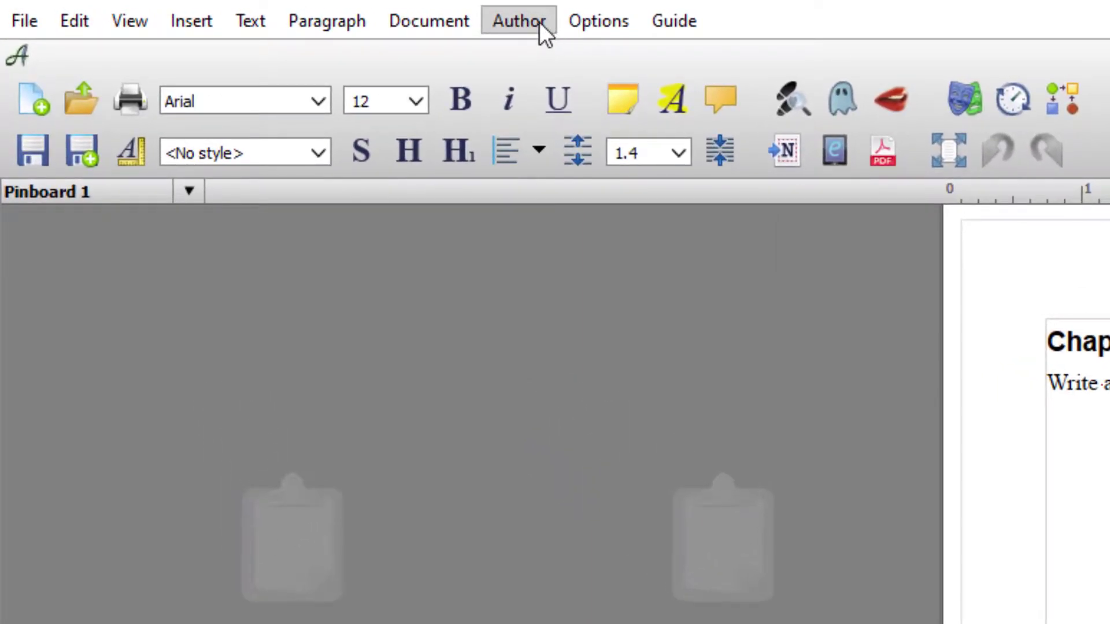
# Open Thinkboard 1's empty Thinkboard from the Author menu.
pyautogui.click(539, 22)
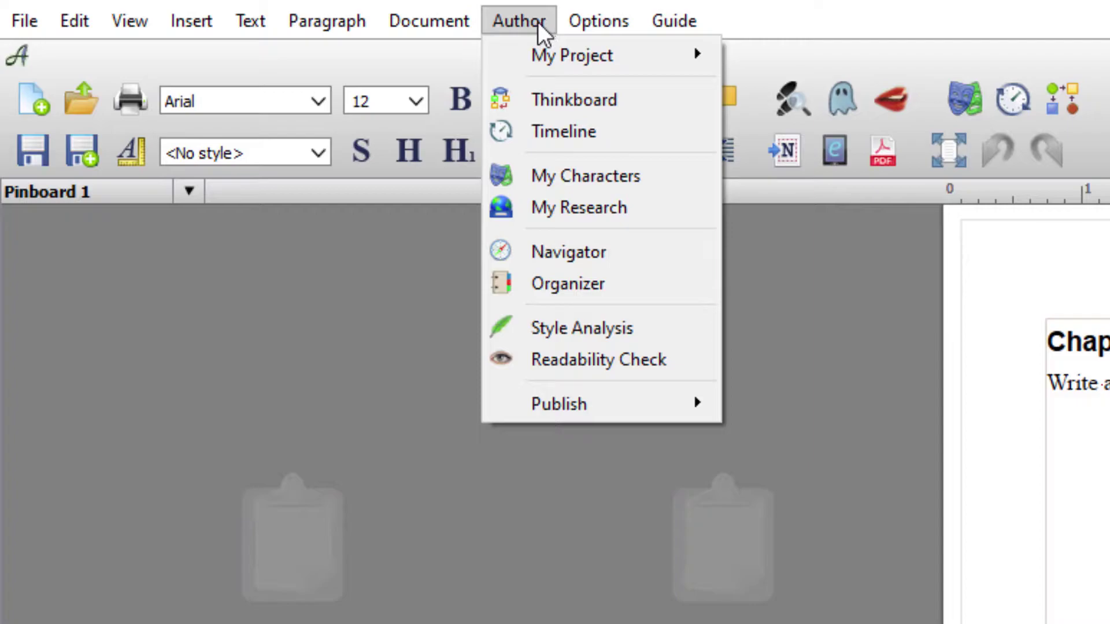
pyautogui.click(548, 102)
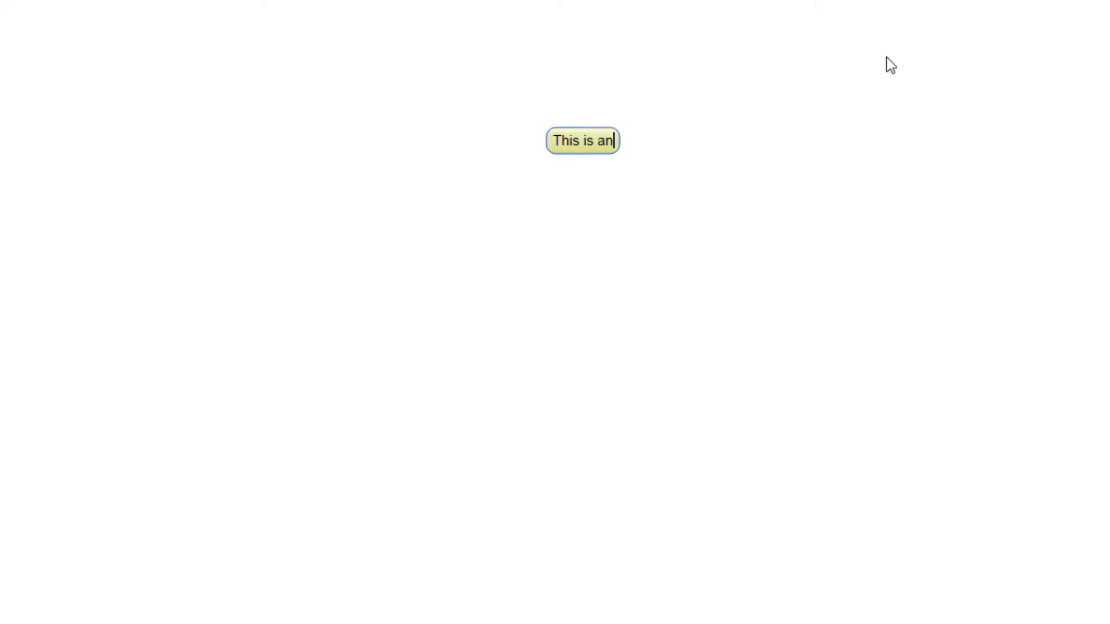
# Add bubbles 'This is an idea.' and 'This is another bubble', placing the second lower.
pyautogui.write('ea.')
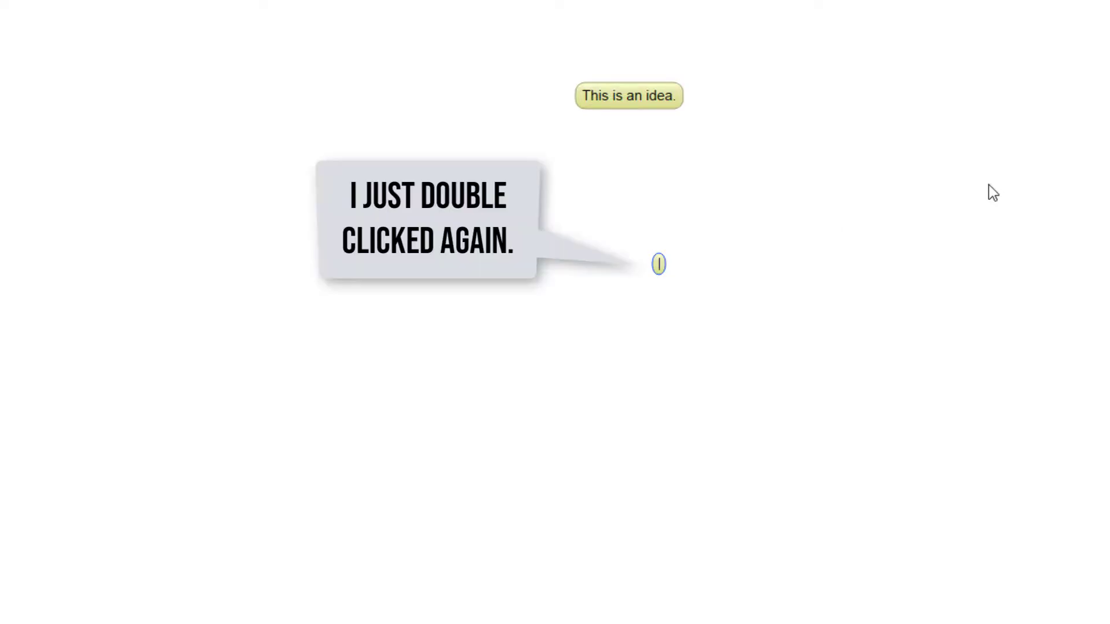
pyautogui.write('This')
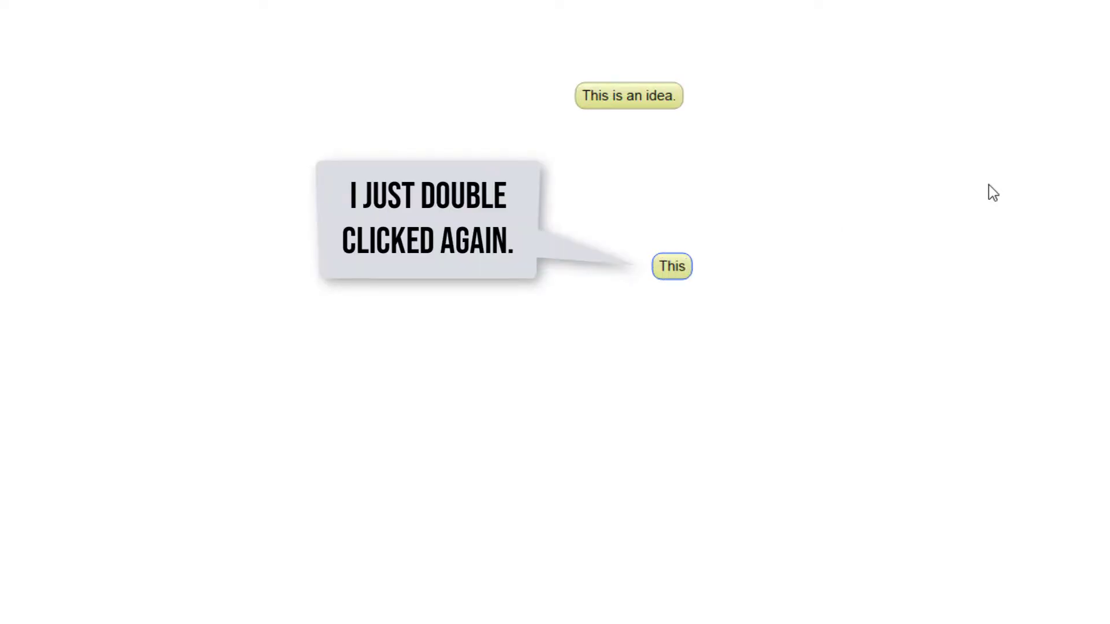
pyautogui.write(' is ano')
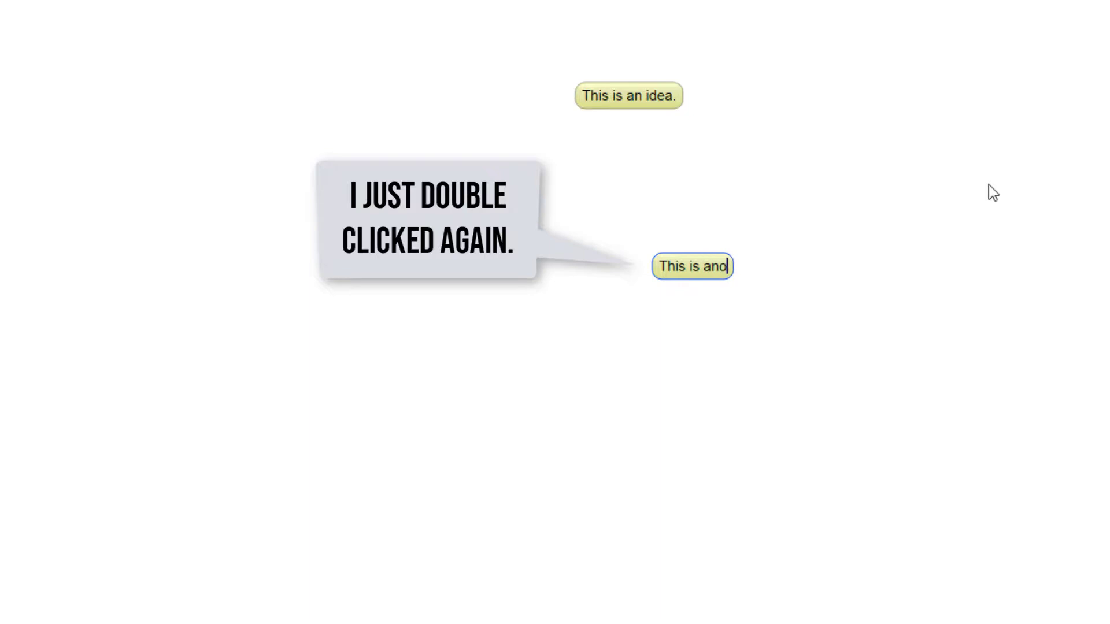
pyautogui.write('ther bu')
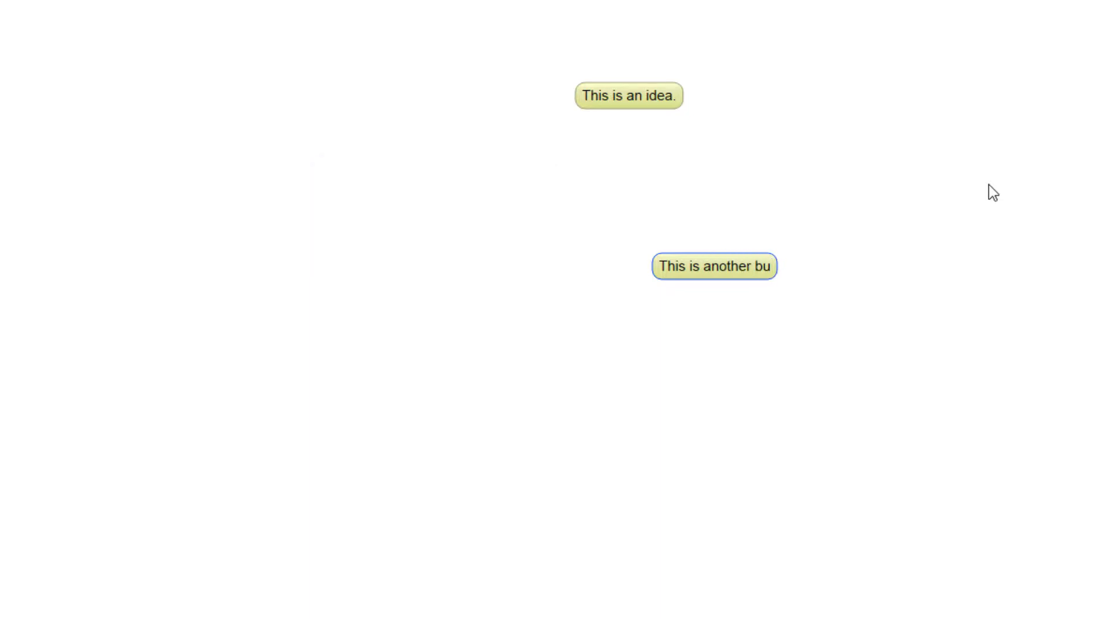
pyautogui.write('bble')
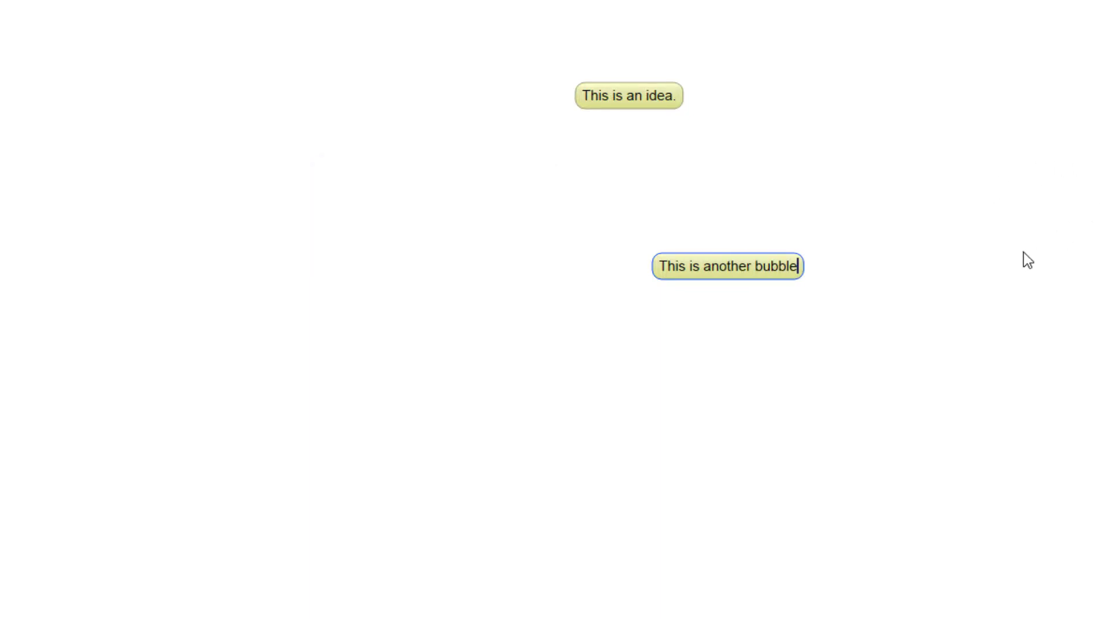
pyautogui.click(911, 263)
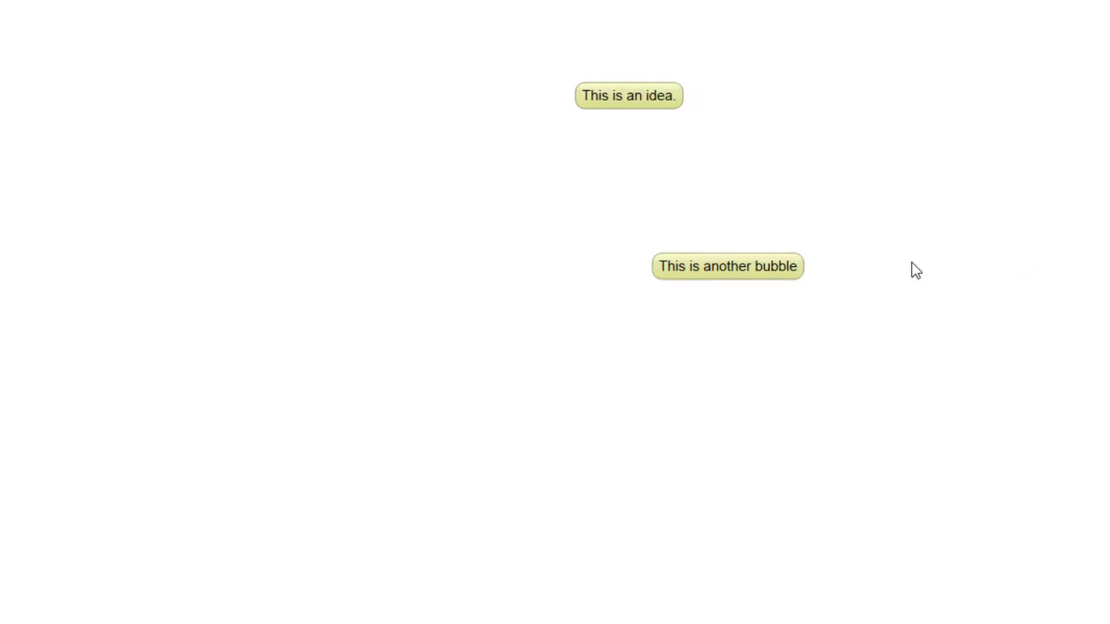
pyautogui.moveTo(754, 279); pyautogui.dragTo(650, 320)
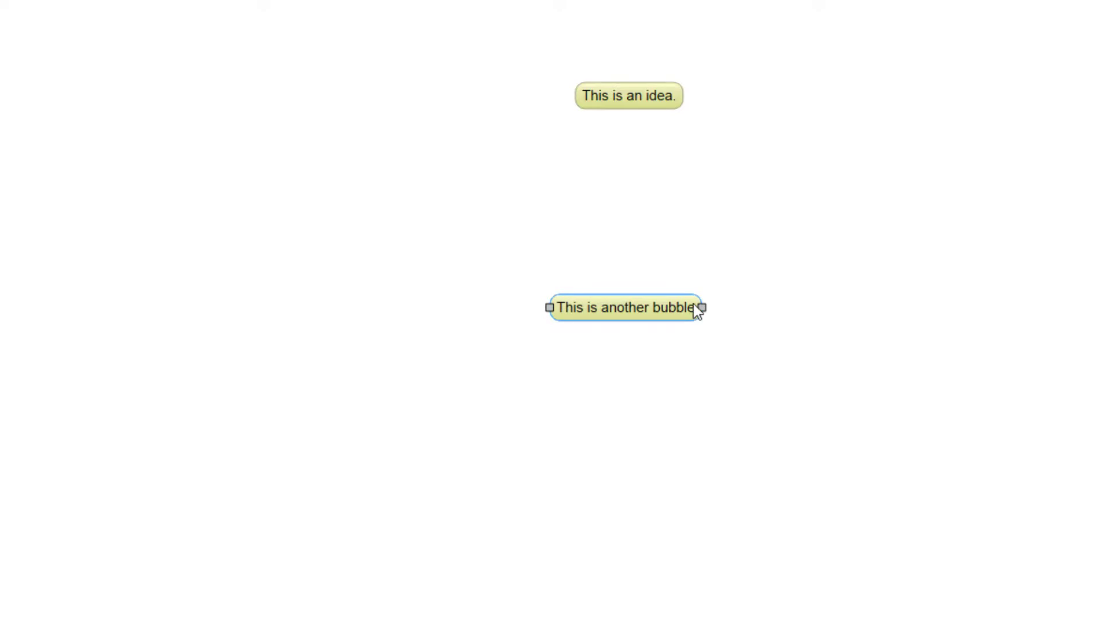
# Copy the second bubble to the right and retype it as 'Yet another bubble'.
pyautogui.click(796, 300)
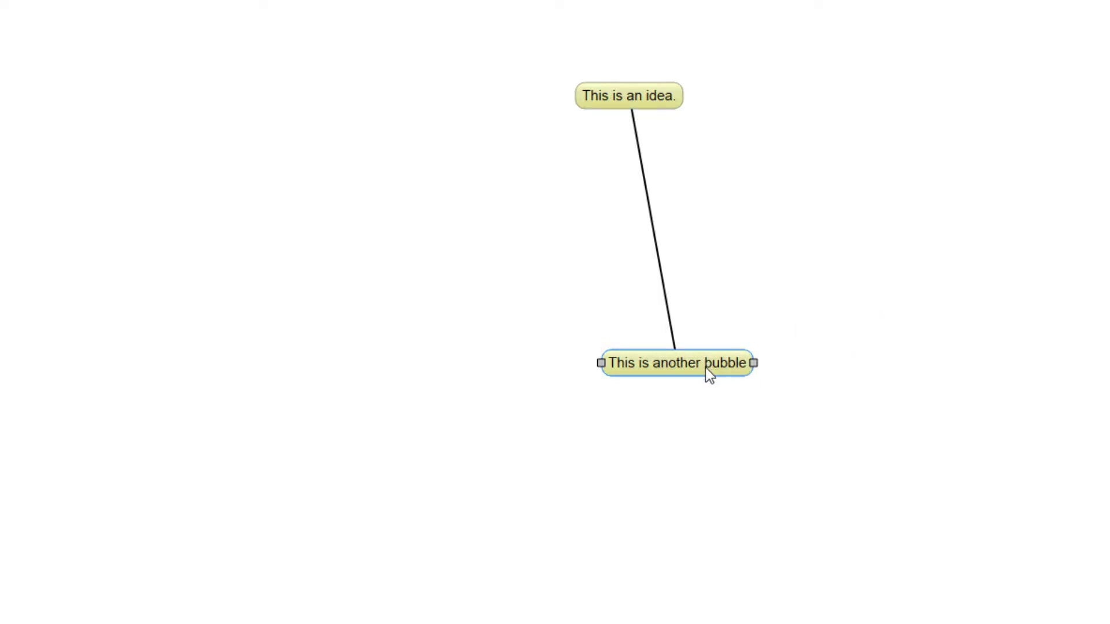
pyautogui.moveTo(705, 367); pyautogui.dragTo(935, 369)
pyautogui.click(948, 366)
pyautogui.moveTo(976, 366); pyautogui.dragTo(842, 365)
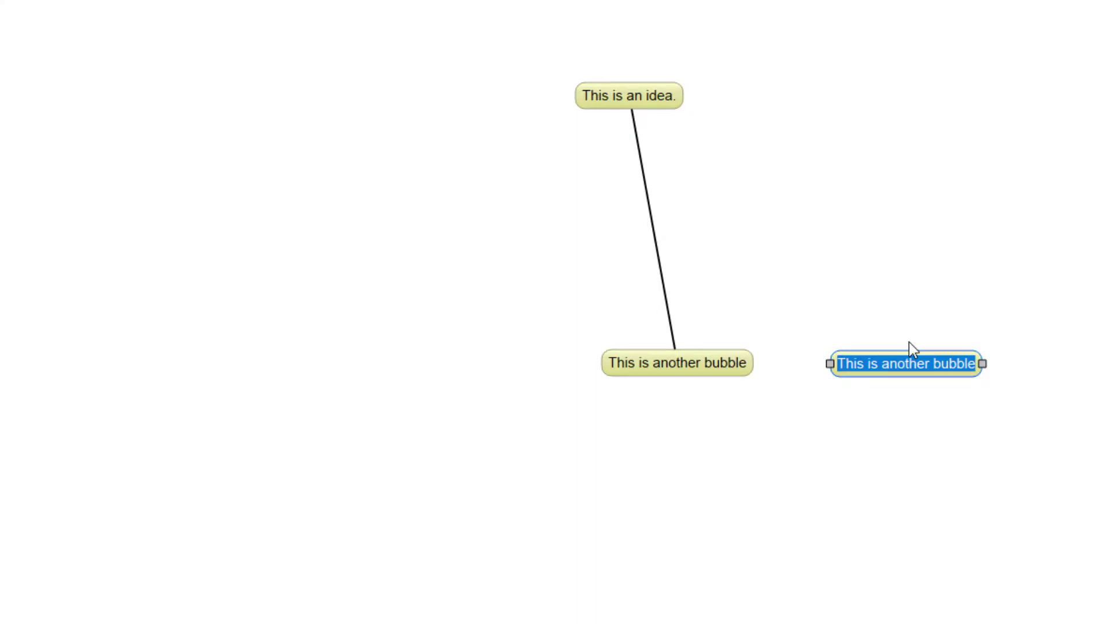
pyautogui.press('BackSpace')
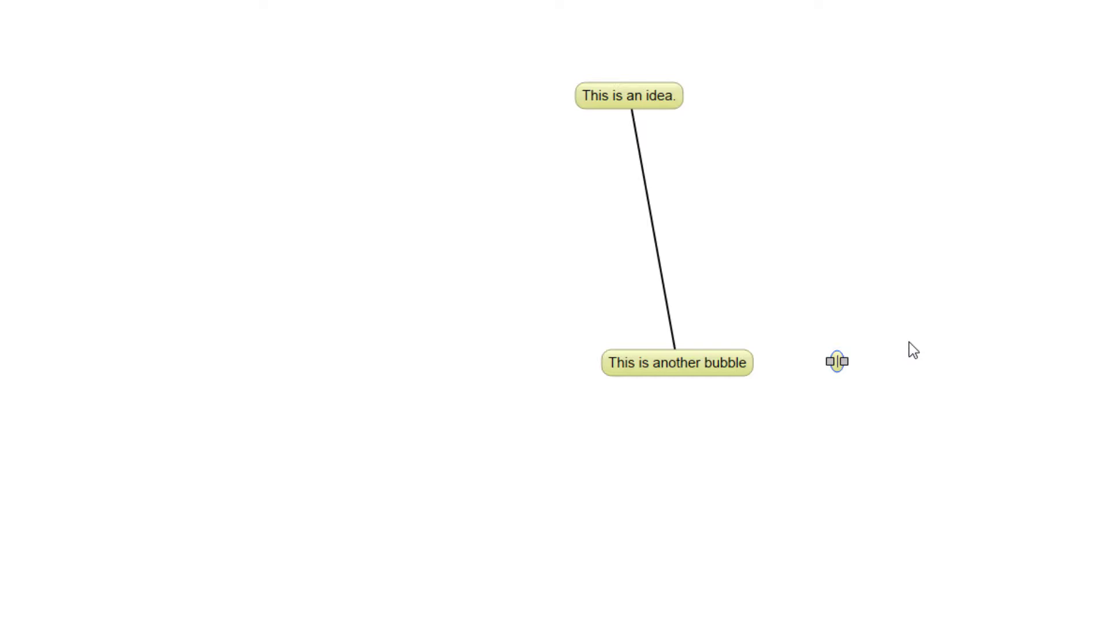
pyautogui.write('Yet an')
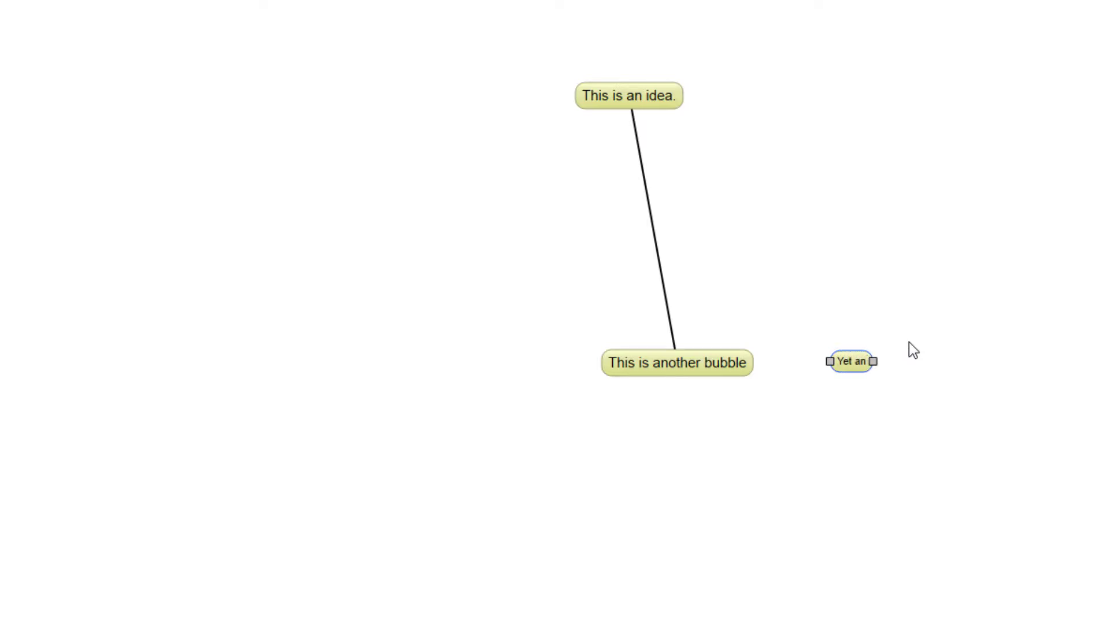
pyautogui.write('ot')
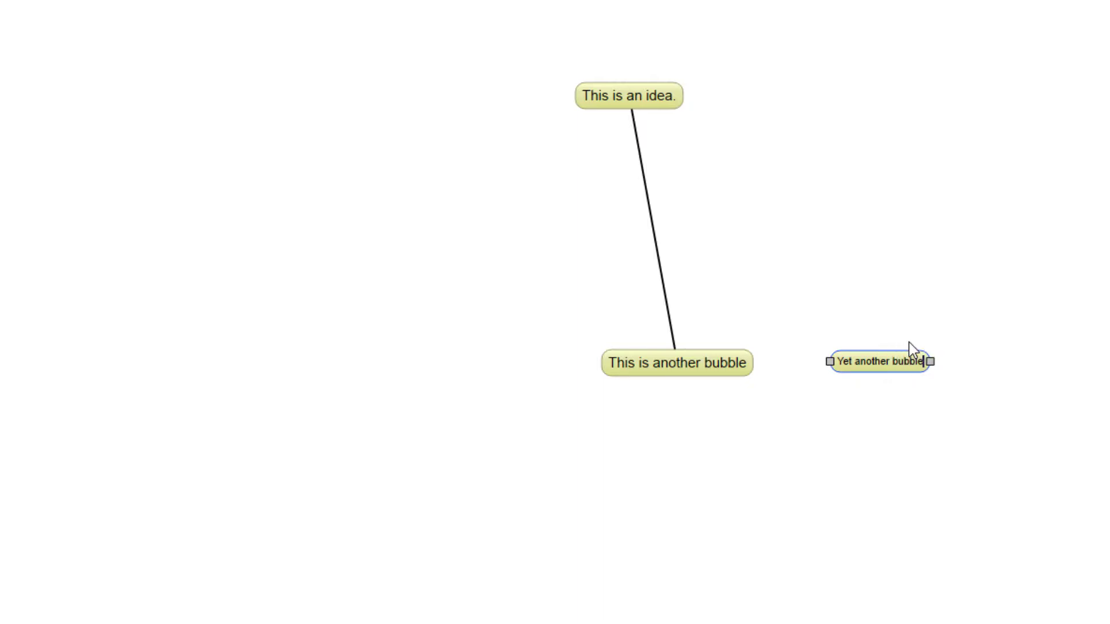
pyautogui.write('her bubble')
pyautogui.press('Return')
# Link 'Yet another bubble' to both 'This is another bubble' and 'This is an idea.'.
pyautogui.click(1024, 332)
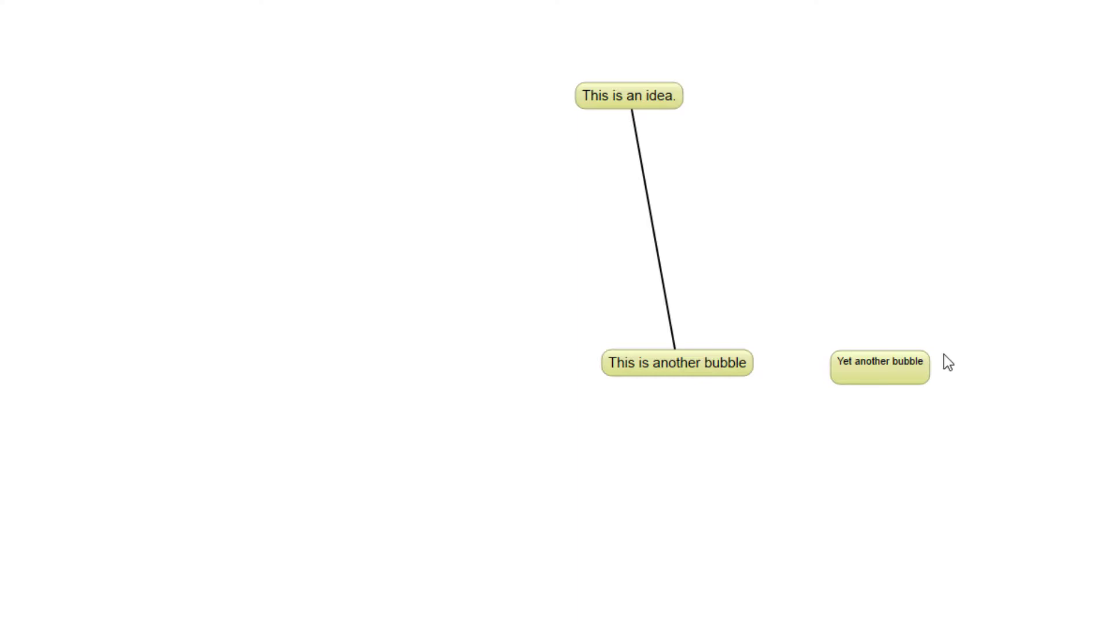
pyautogui.moveTo(889, 374)
pyautogui.mouseDown()
pyautogui.moveTo(775, 372)
pyautogui.moveTo(765, 376)
pyautogui.moveTo(848, 379)
pyautogui.moveTo(756, 387)
pyautogui.moveTo(714, 372)
pyautogui.mouseUp()
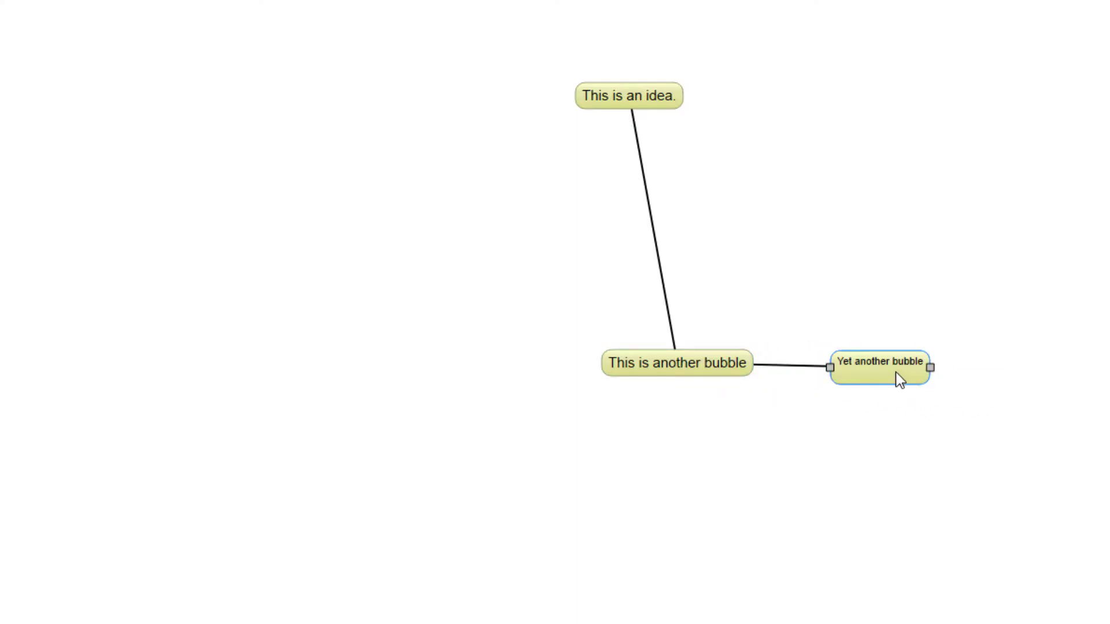
pyautogui.moveTo(900, 379); pyautogui.dragTo(656, 97)
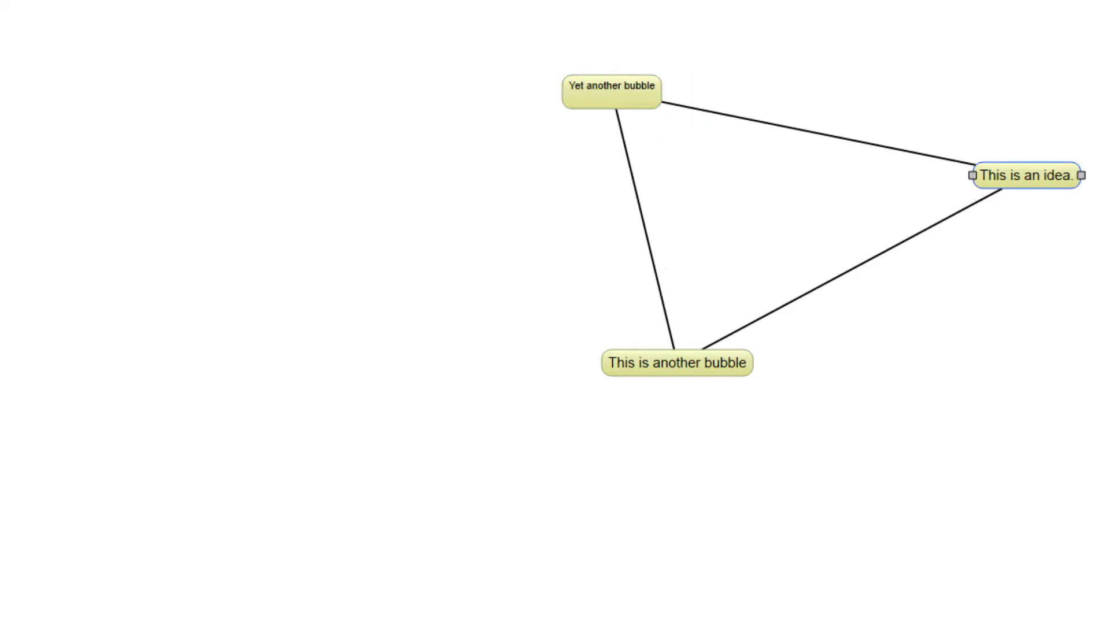
# Turn 'Yet another bubble' into a green ellipse.
pyautogui.rightClick(631, 106)
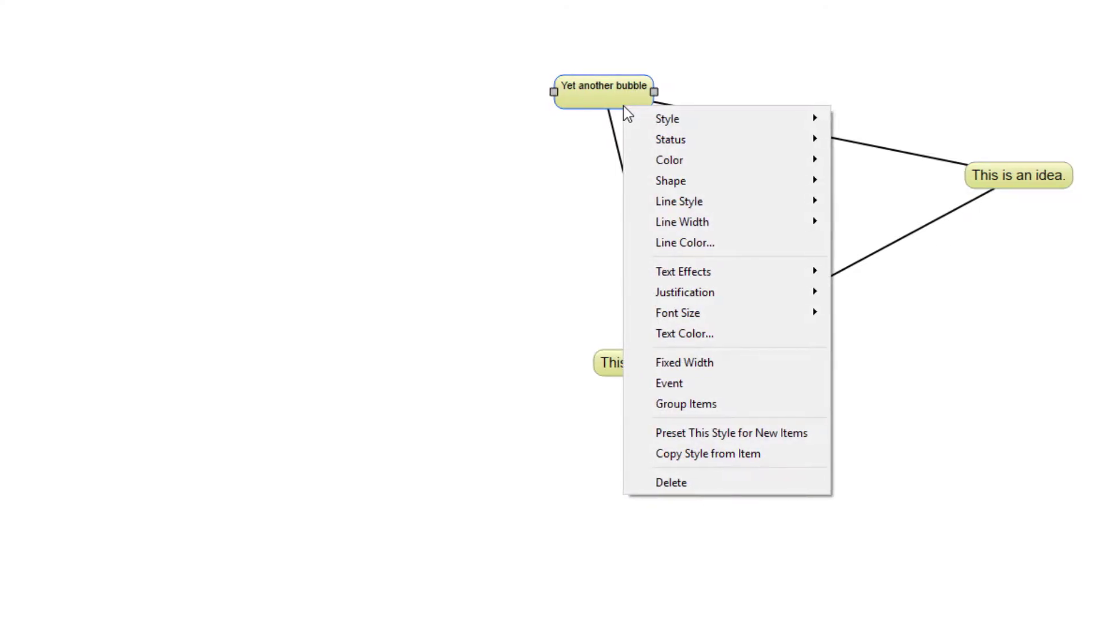
pyautogui.moveTo(714, 182)
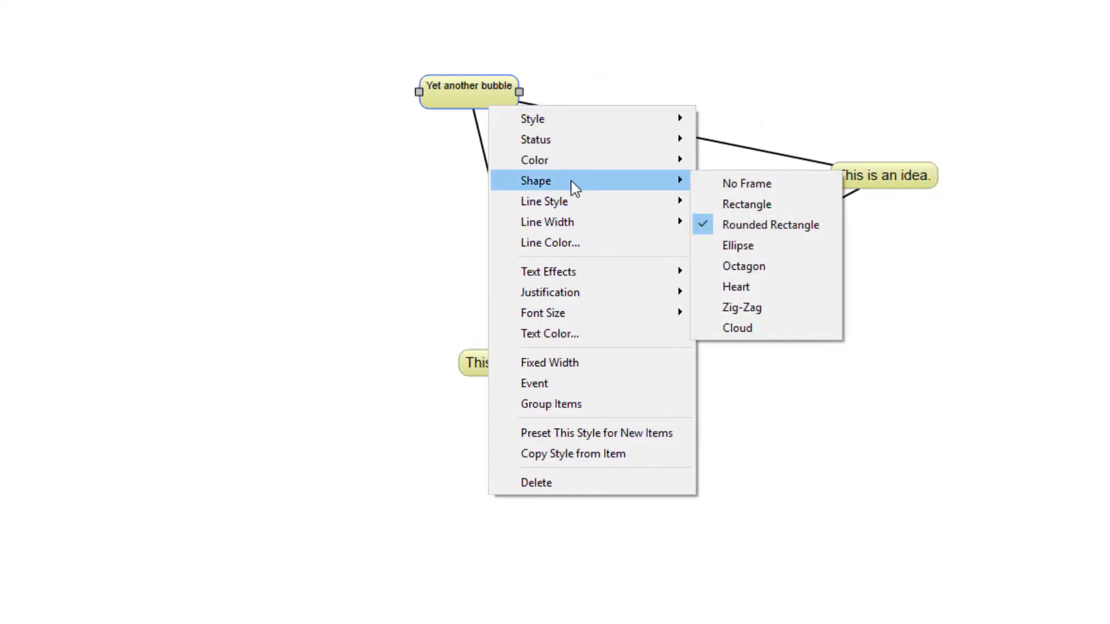
pyautogui.click(750, 249)
pyautogui.rightClick(511, 107)
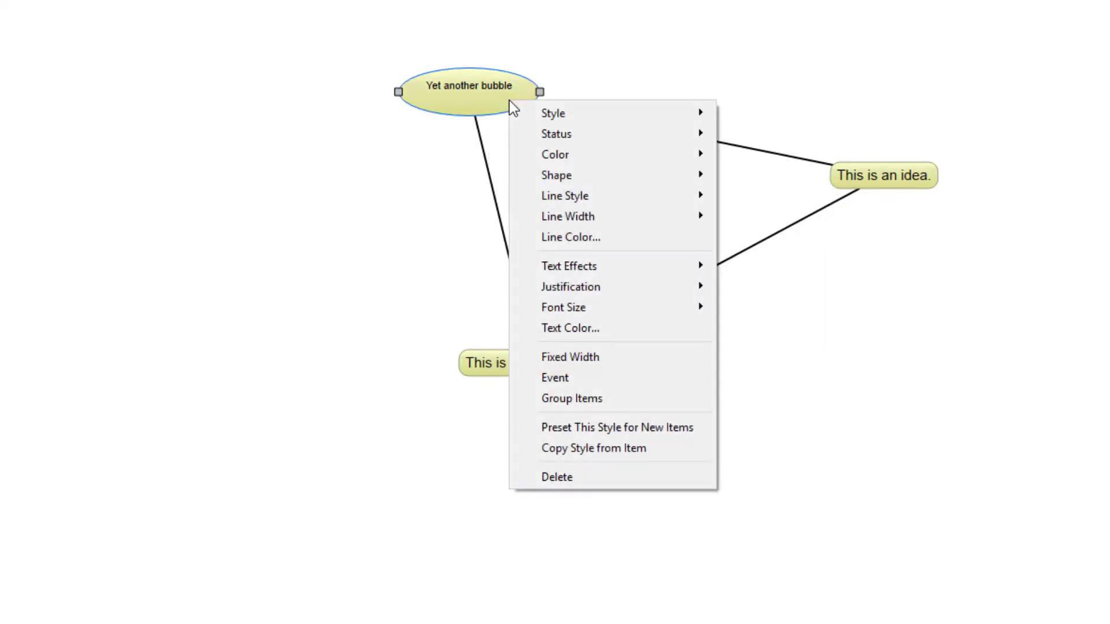
pyautogui.moveTo(545, 154)
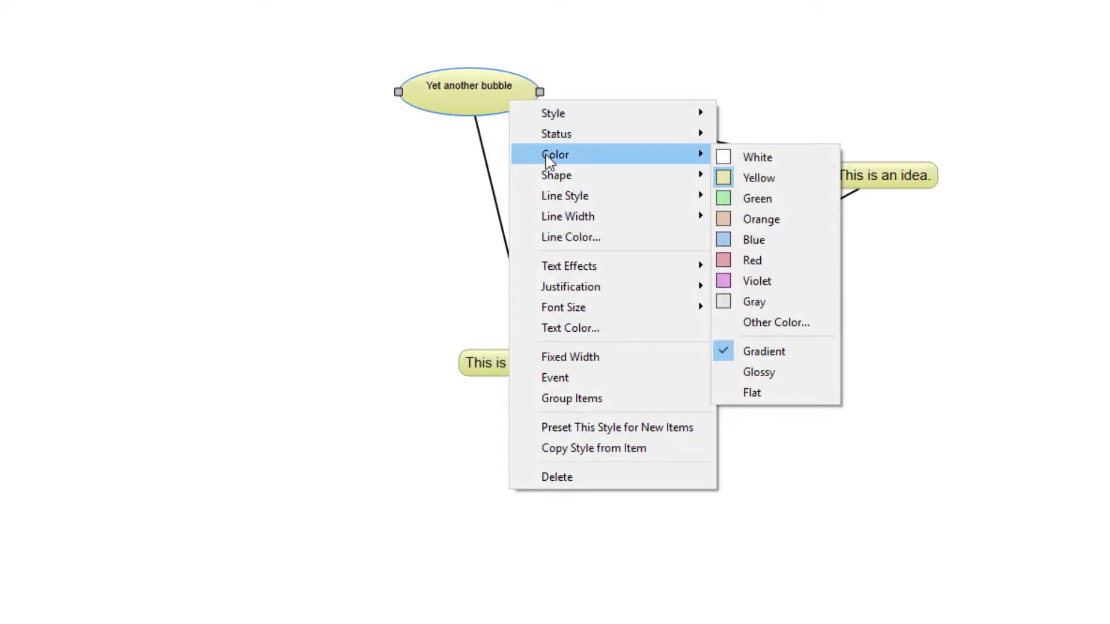
pyautogui.click(719, 197)
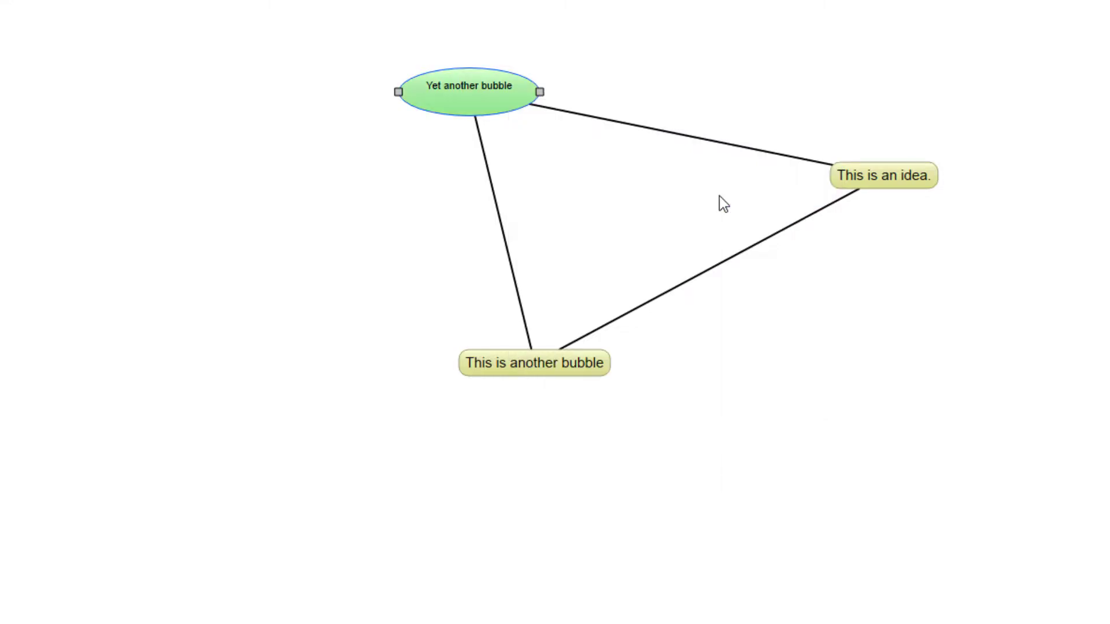
# Give the bubble a width-4 outline and a bomb status icon.
pyautogui.rightClick(478, 108)
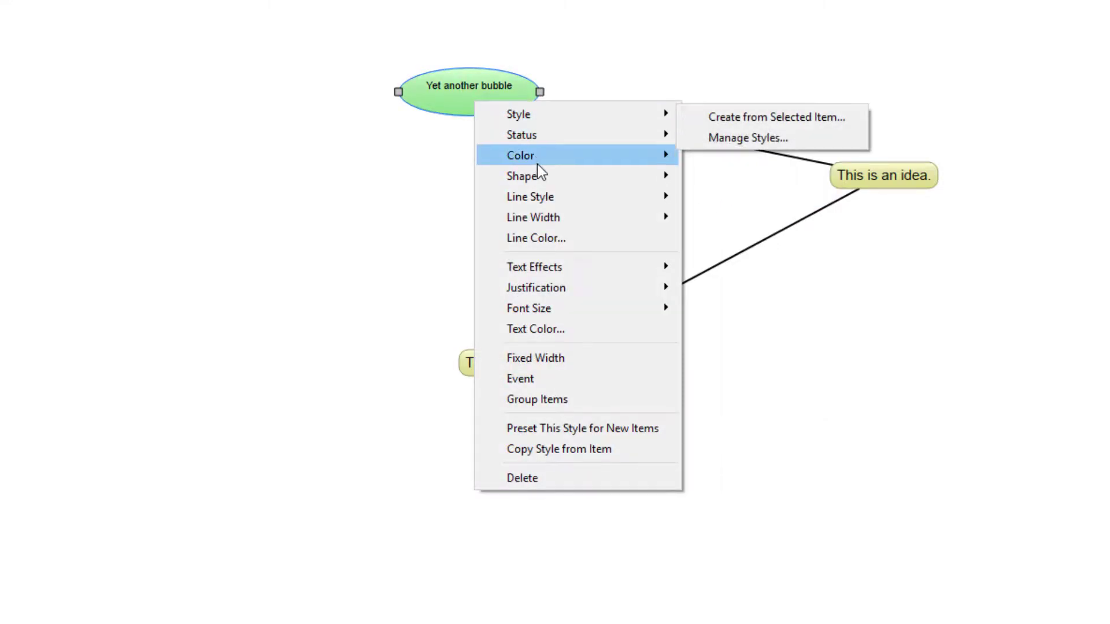
pyautogui.moveTo(563, 215)
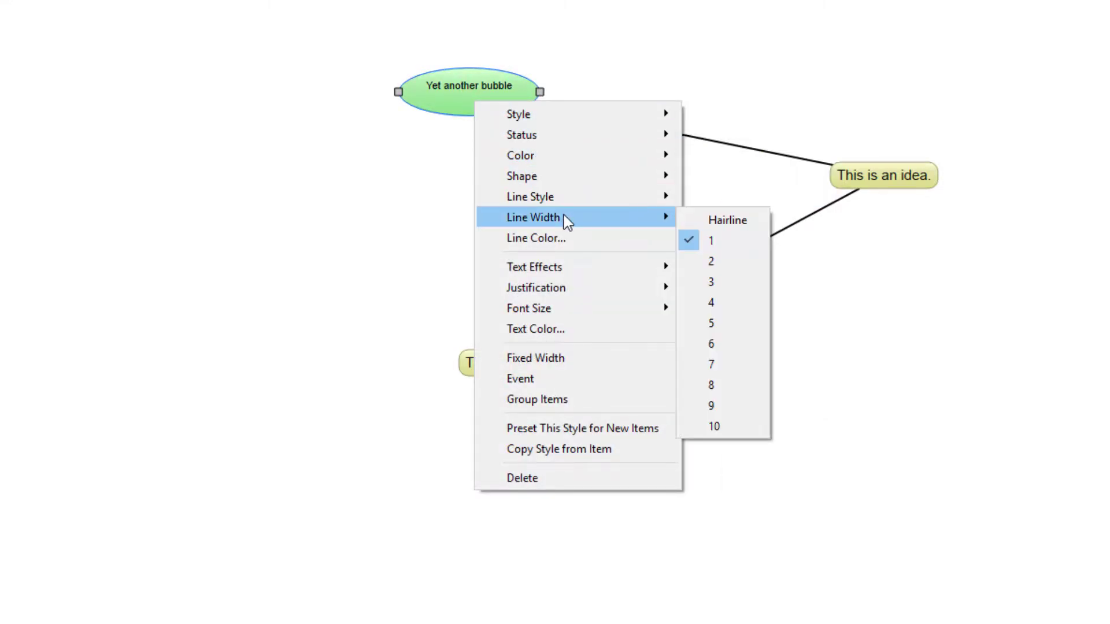
pyautogui.click(709, 301)
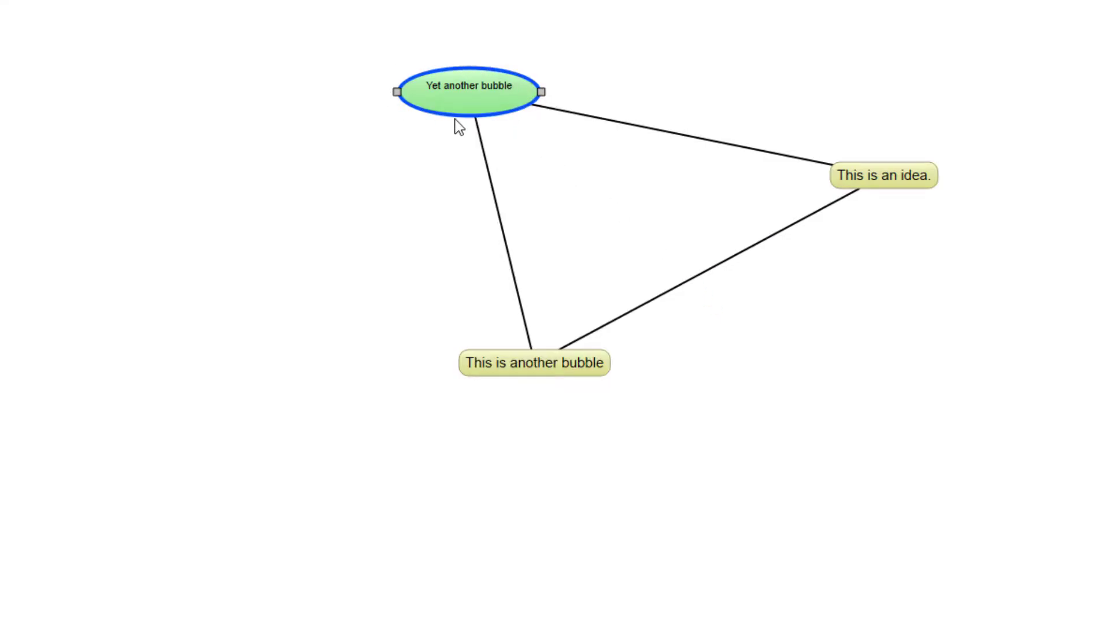
pyautogui.rightClick(477, 109)
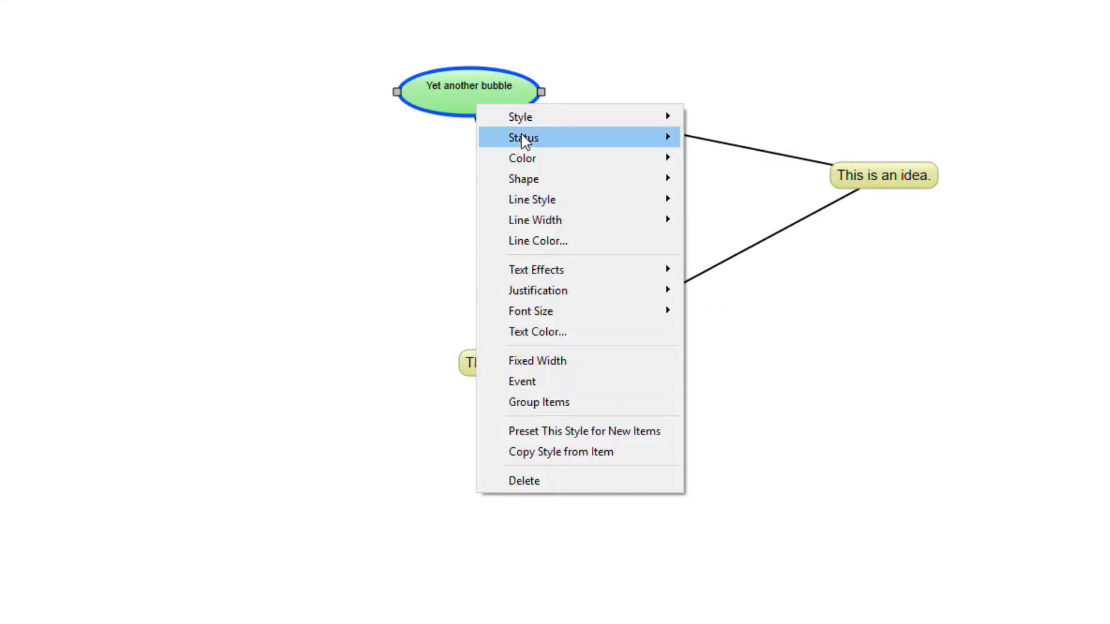
pyautogui.moveTo(523, 137)
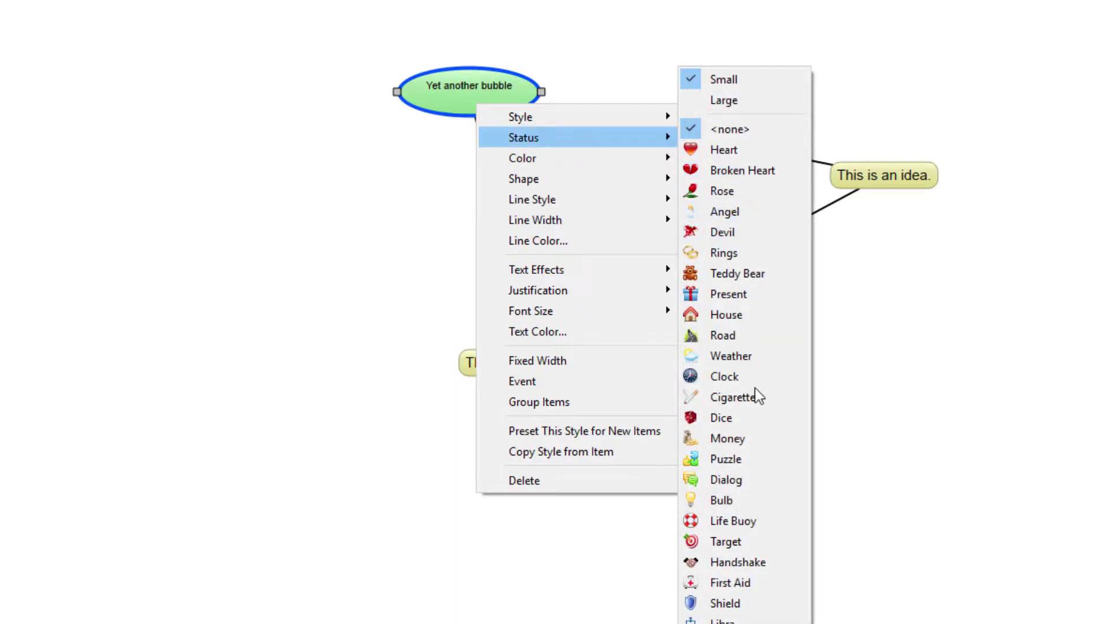
pyautogui.press('Return')
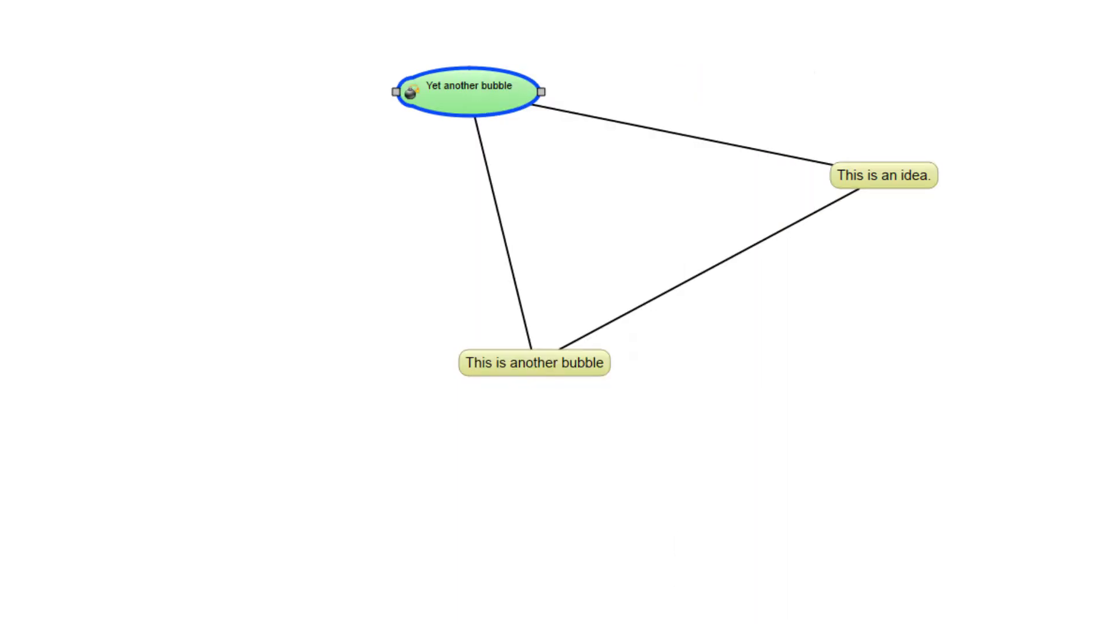
pyautogui.click(643, 128)
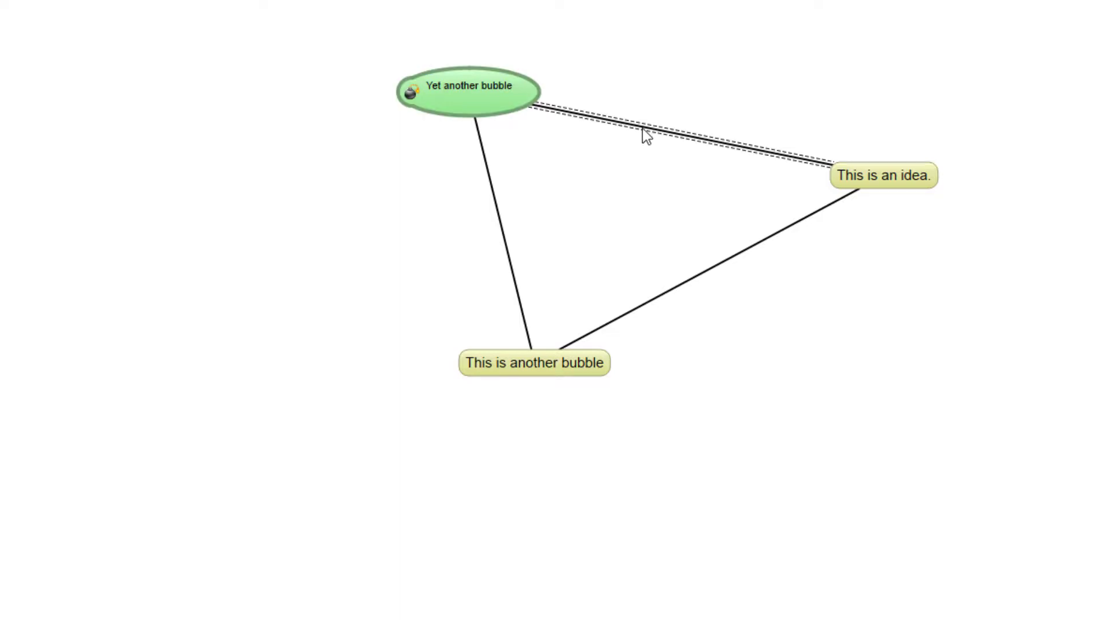
# Make the link from 'This is an idea.' width 5 with an arrowhead at its end.
pyautogui.rightClick(643, 129)
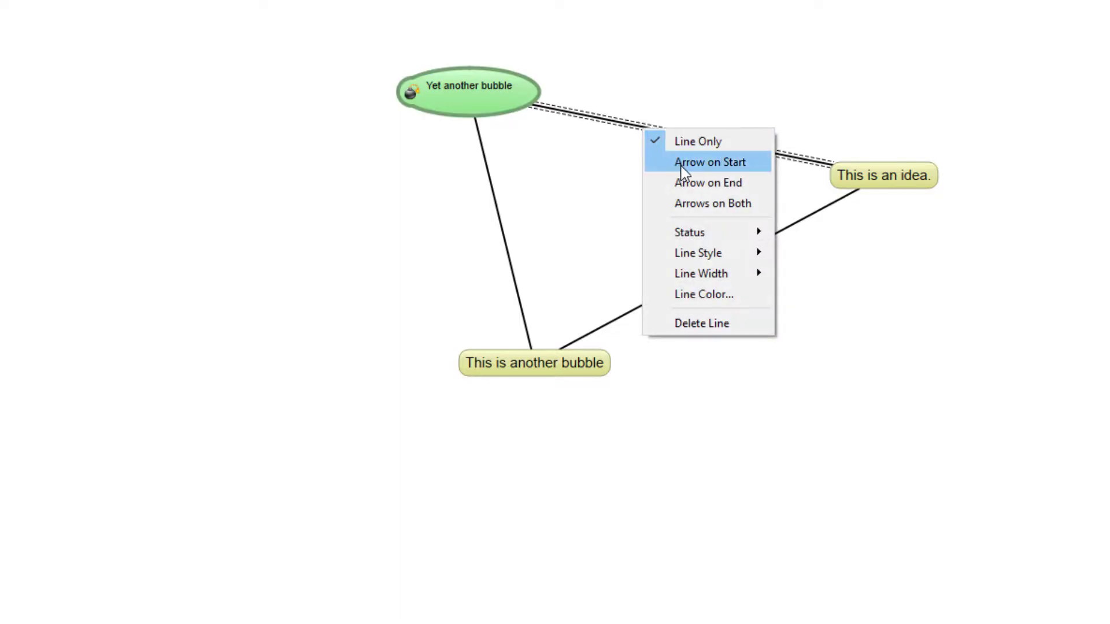
pyautogui.moveTo(710, 253)
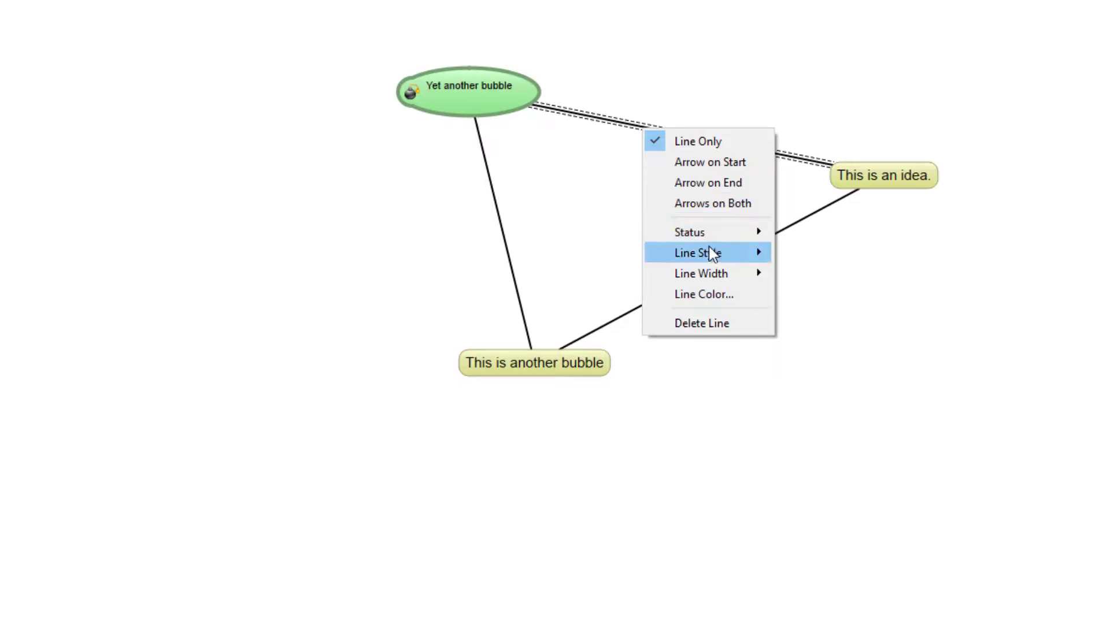
pyautogui.moveTo(715, 275)
pyautogui.click(803, 379)
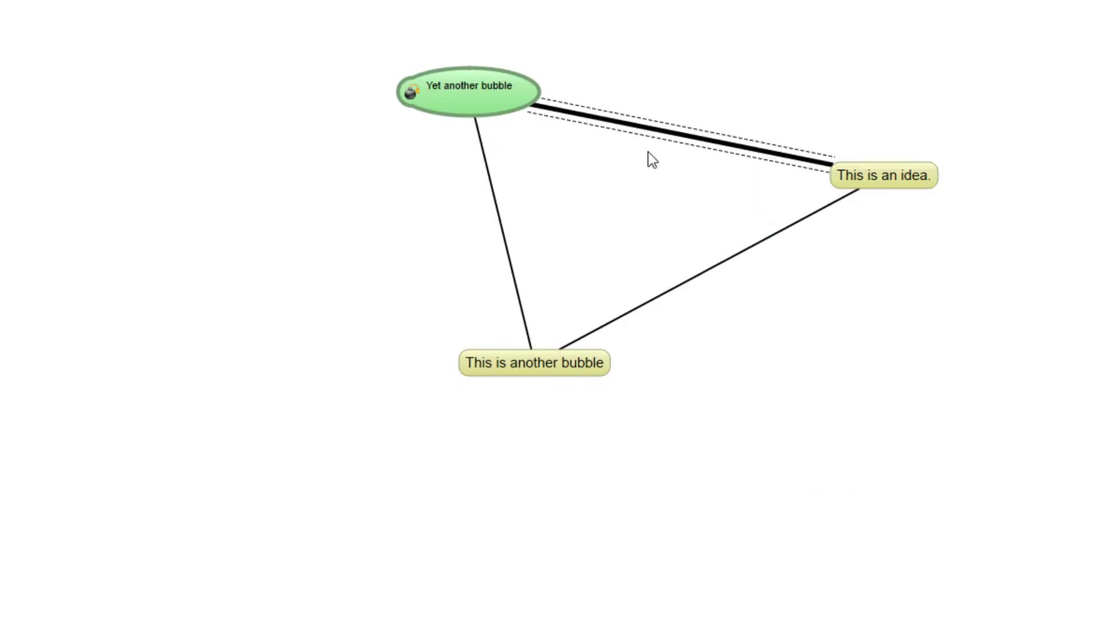
pyautogui.rightClick(634, 129)
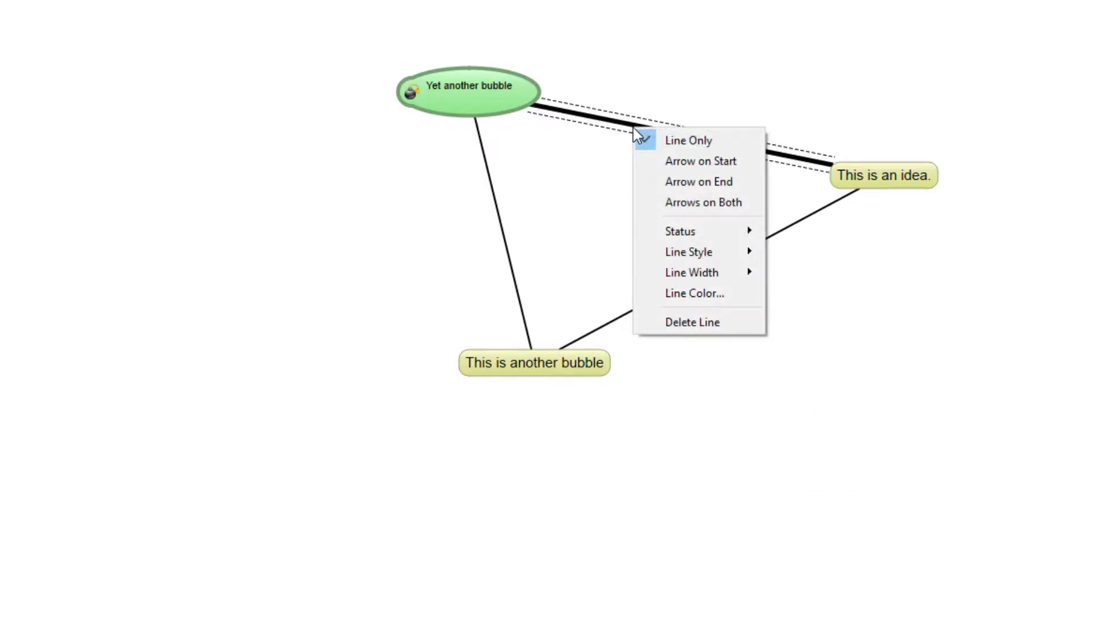
pyautogui.click(706, 182)
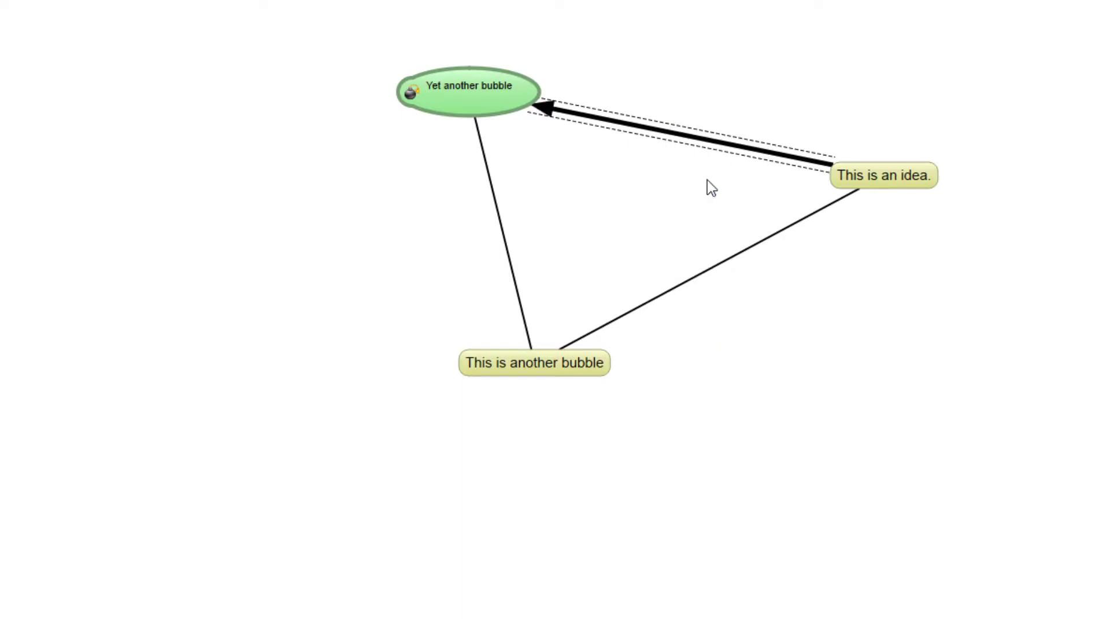
# Color the arrow pink (#ff557f).
pyautogui.rightClick(702, 140)
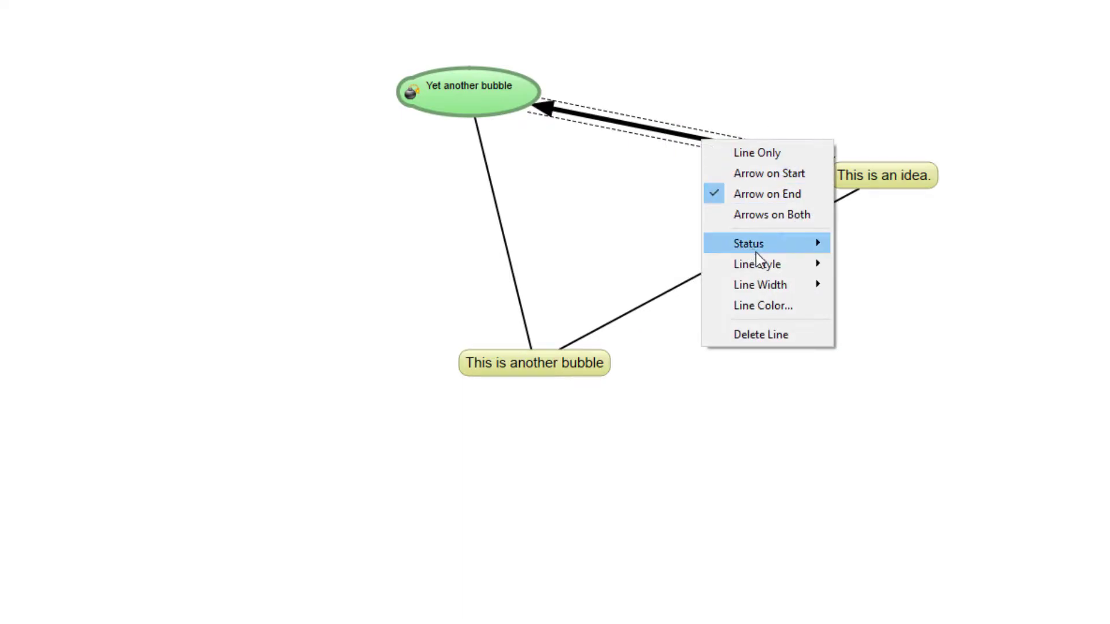
pyautogui.click(767, 306)
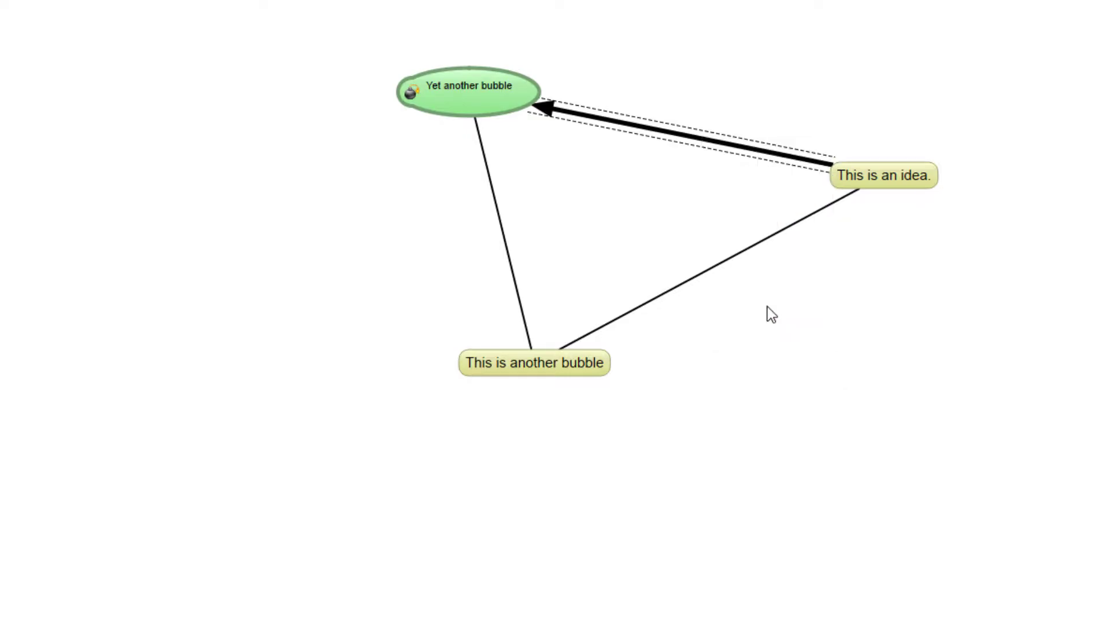
pyautogui.click(381, 323)
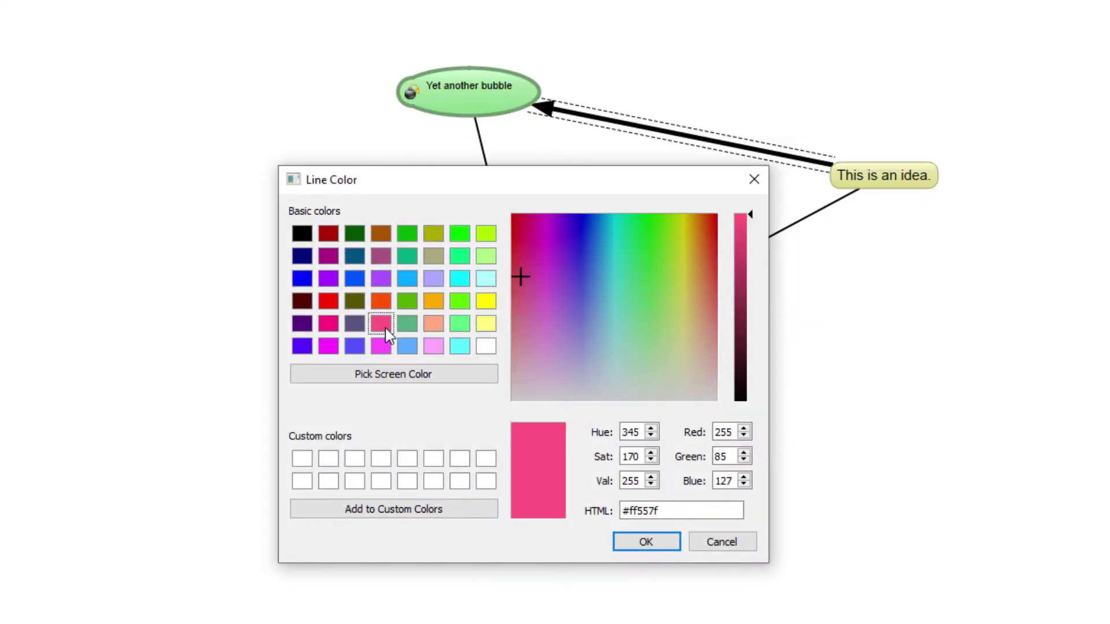
pyautogui.click(646, 542)
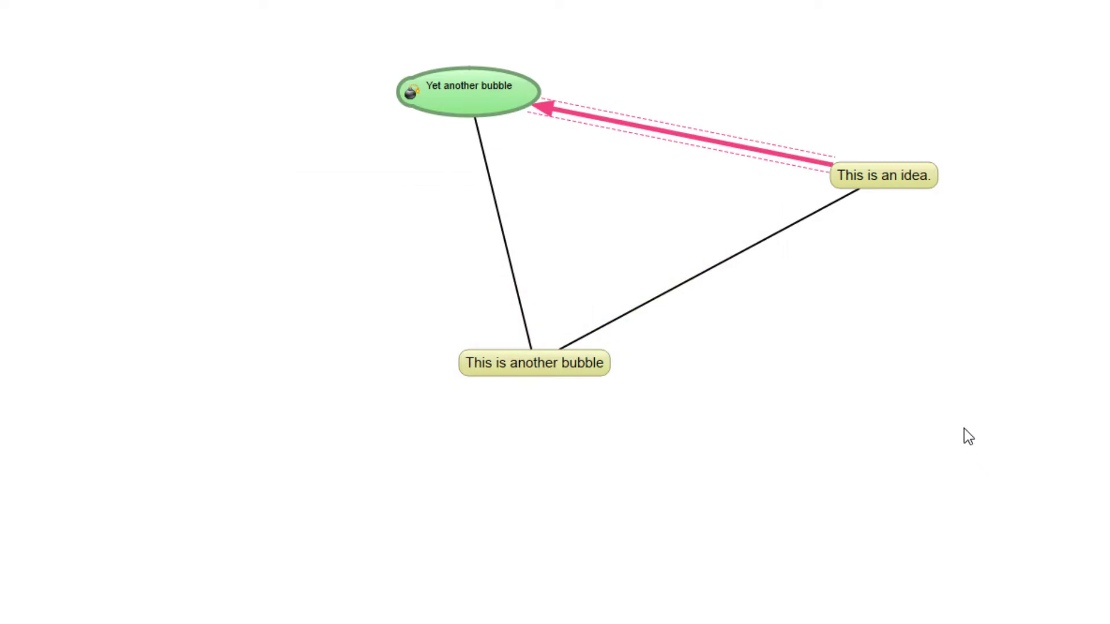
pyautogui.click(534, 363)
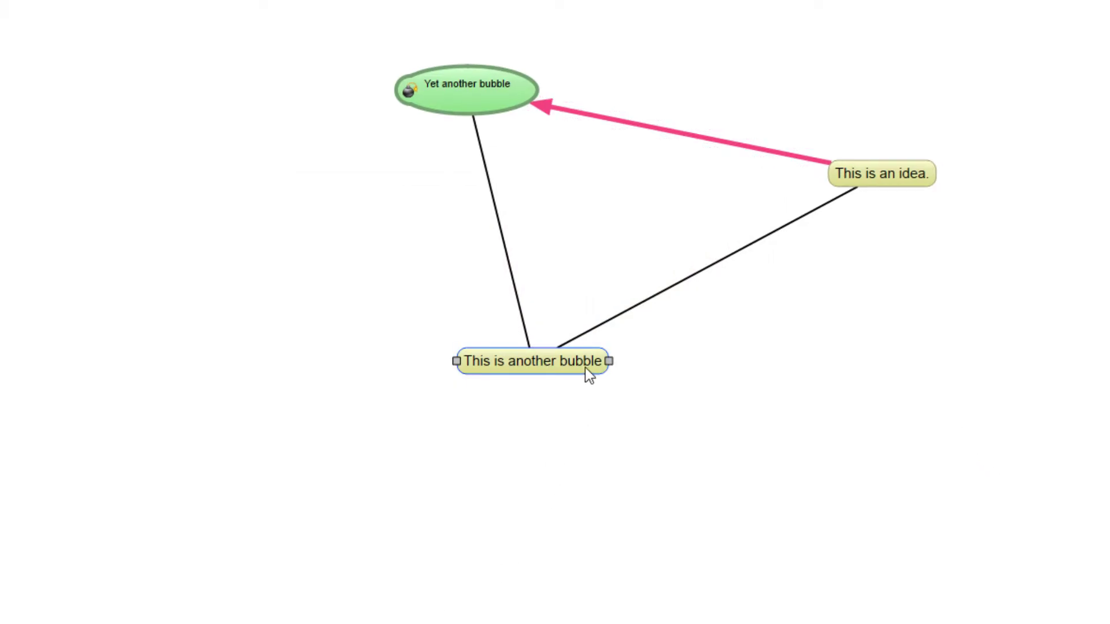
# Group the three bubbles into one box and rearrange two of them inside it.
pyautogui.keyDown('shift'); pyautogui.click(892, 179); pyautogui.keyUp('shift')
pyautogui.keyDown('shift'); pyautogui.click(440, 110); pyautogui.keyUp('shift')
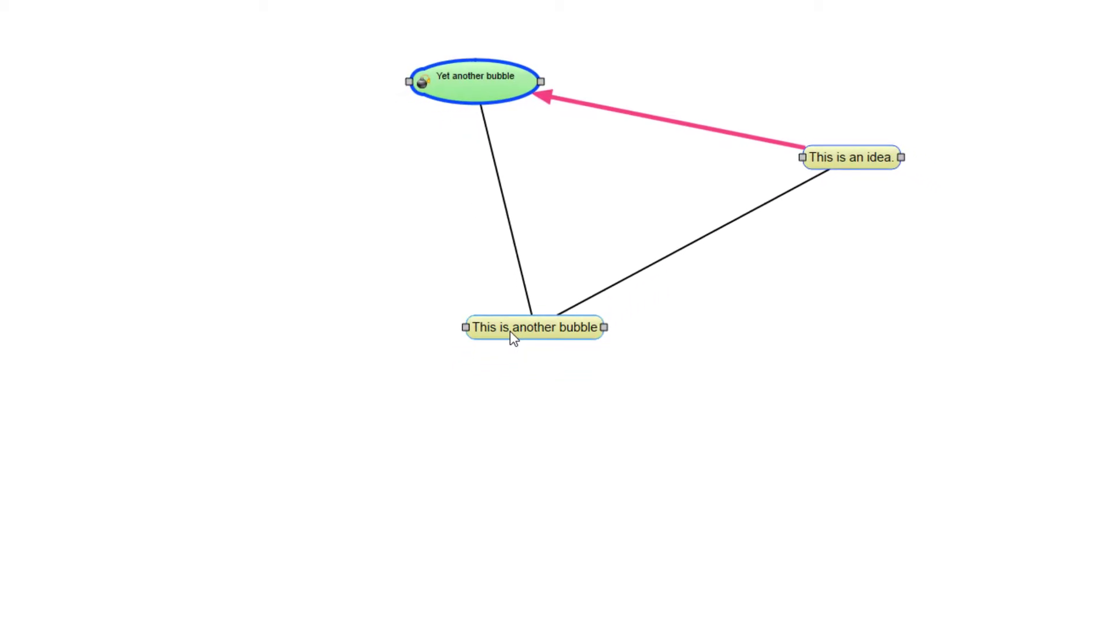
pyautogui.rightClick(510, 332)
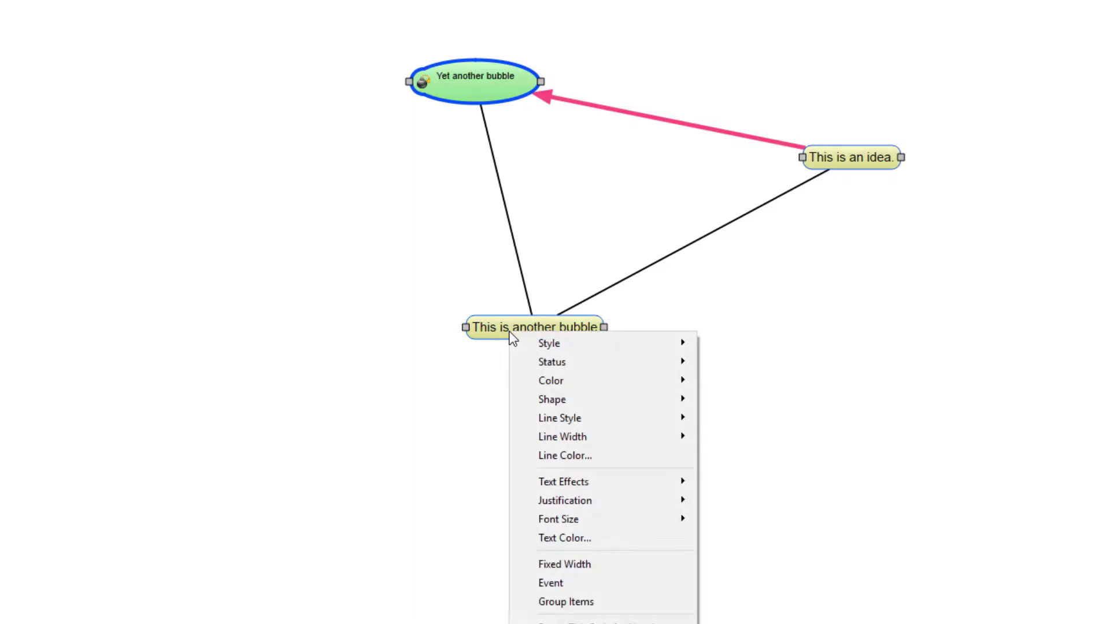
pyautogui.click(596, 602)
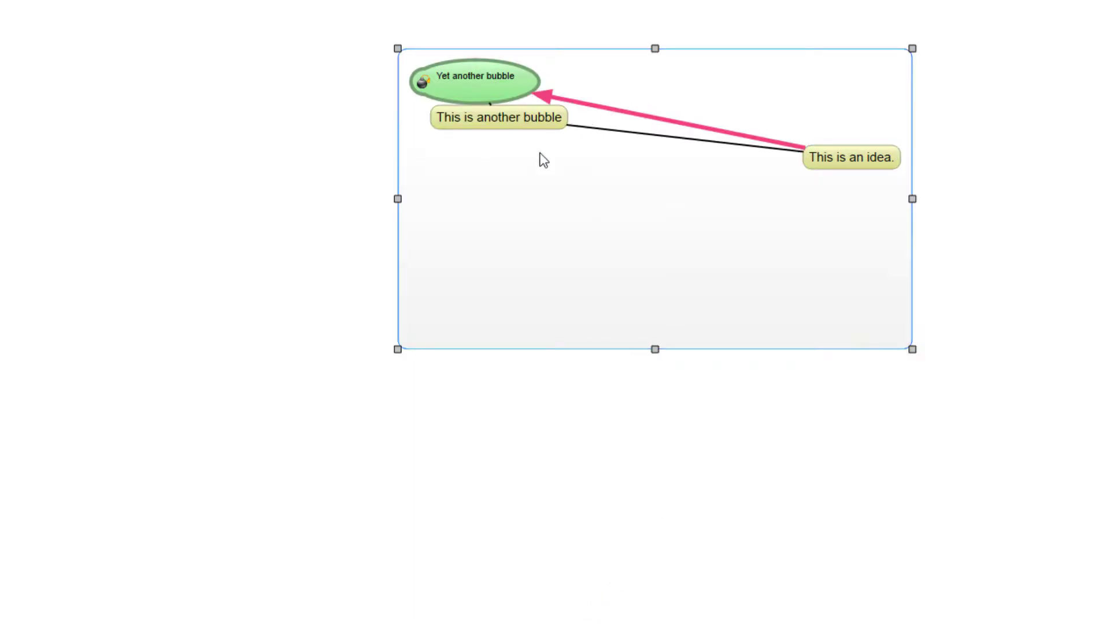
pyautogui.moveTo(514, 119); pyautogui.dragTo(518, 272)
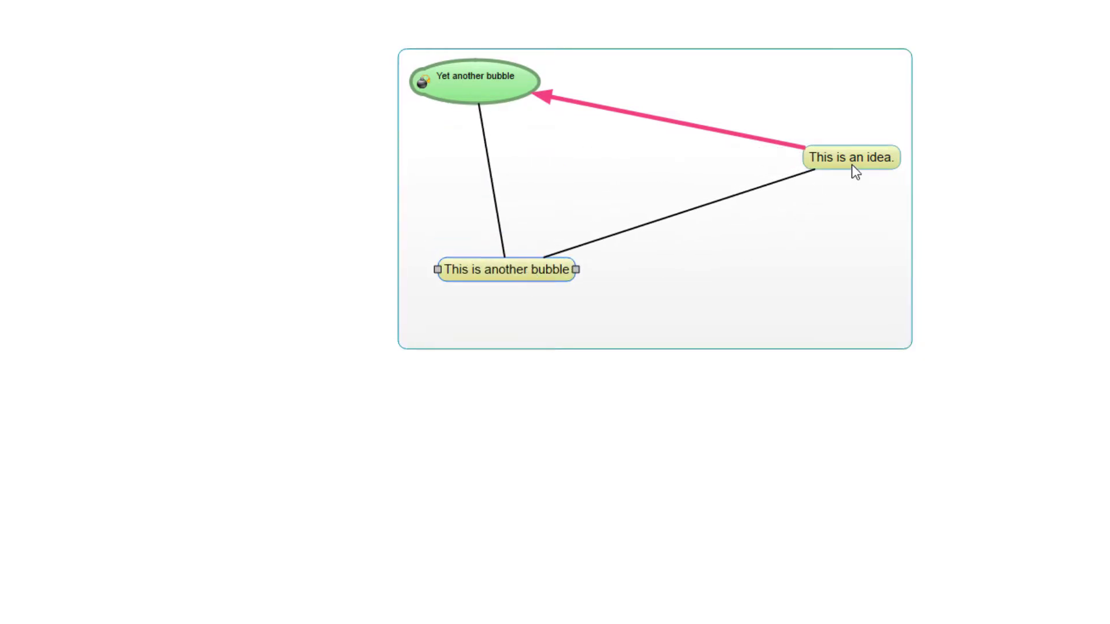
pyautogui.moveTo(851, 164); pyautogui.dragTo(793, 149)
# Title the group box 'Chapter 1'.
pyautogui.click(795, 256)
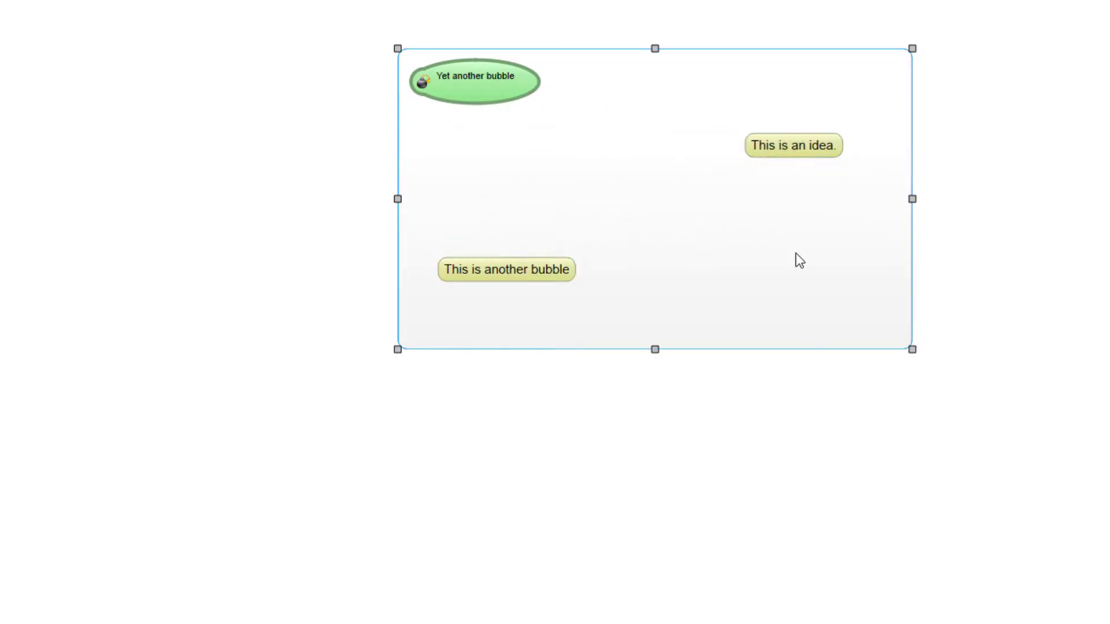
pyautogui.rightClick(799, 291)
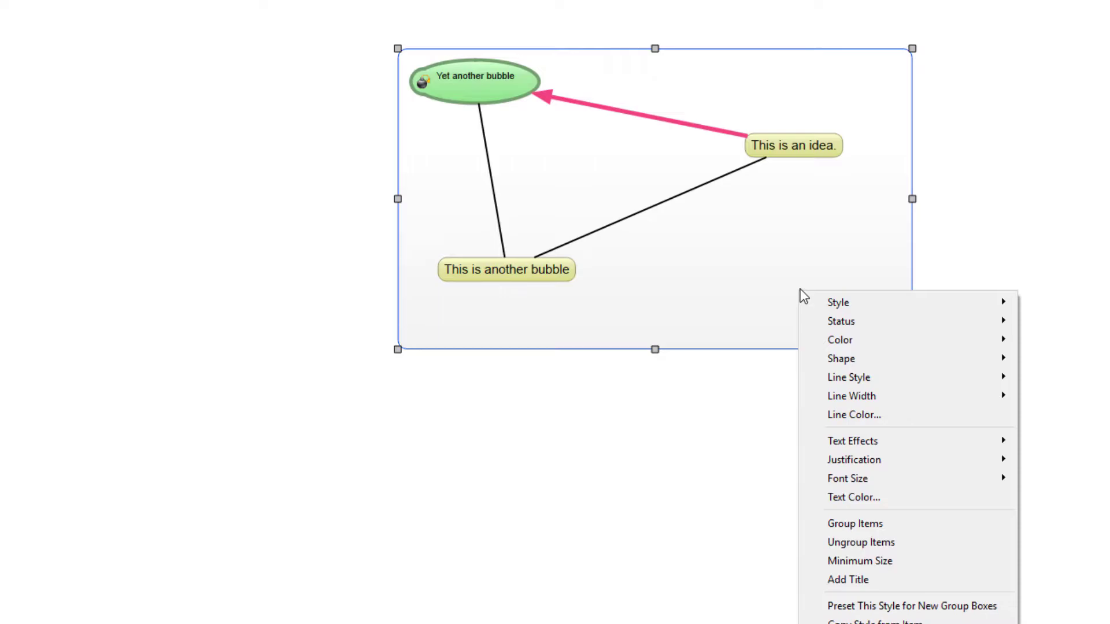
pyautogui.click(867, 578)
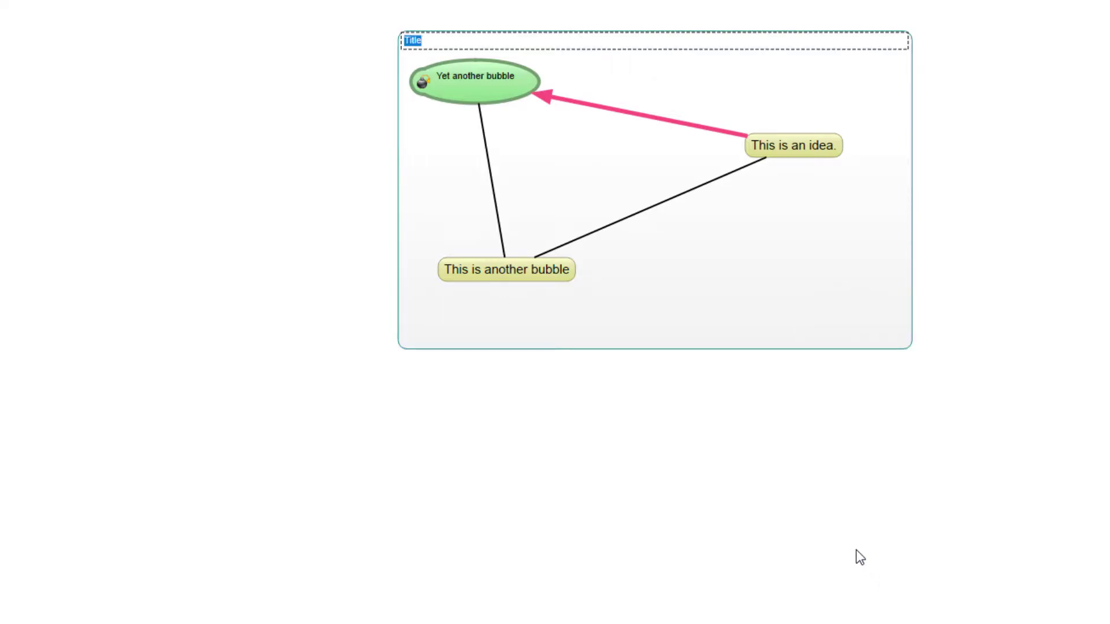
pyautogui.write('Chapter 1')
pyautogui.press('Return')
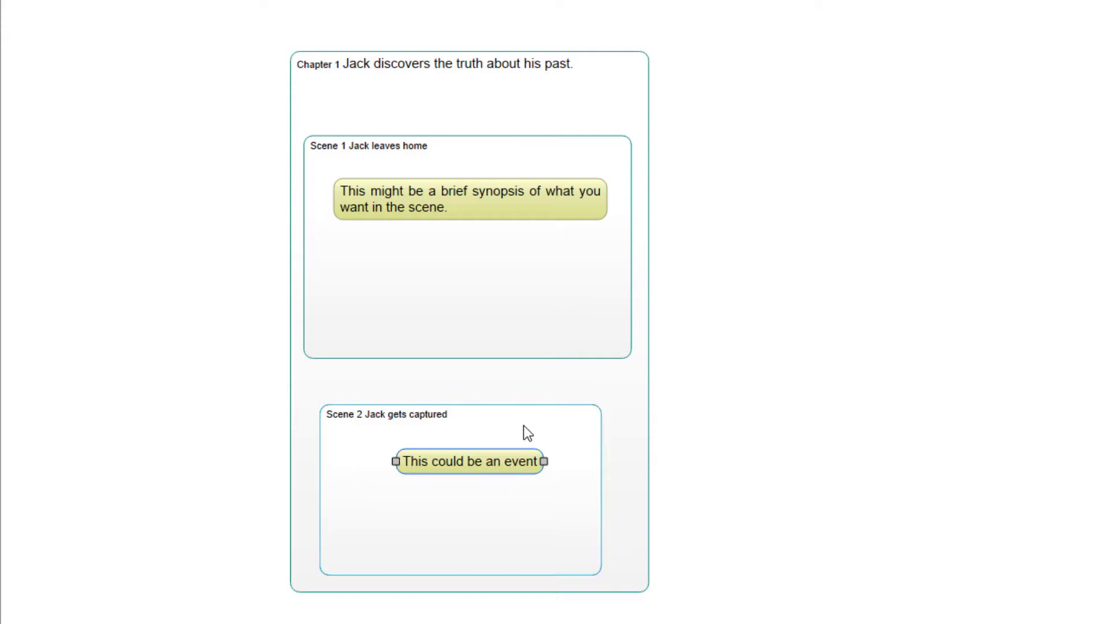
# Mark the 'This could be an event' card in Scene 2 as an Event.
pyautogui.click(508, 464)
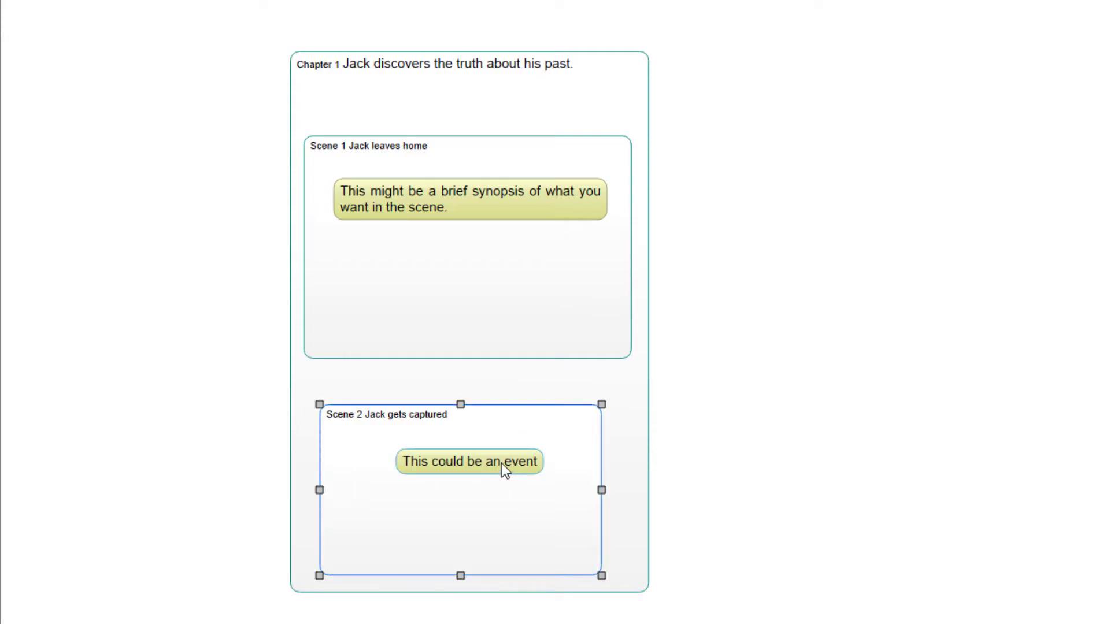
pyautogui.rightClick(466, 467)
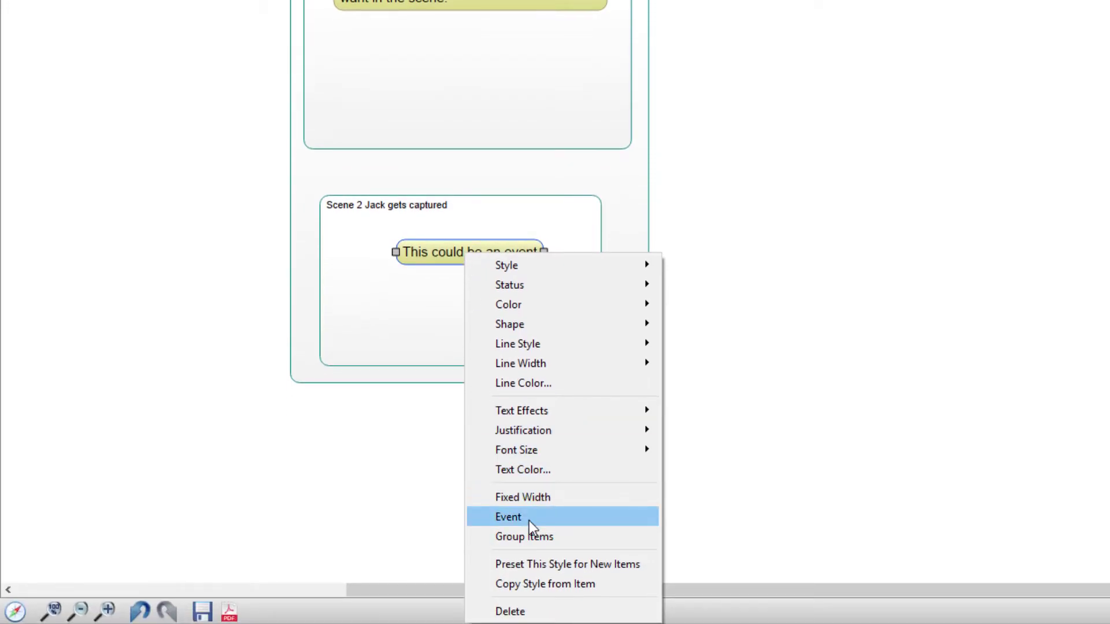
pyautogui.click(529, 520)
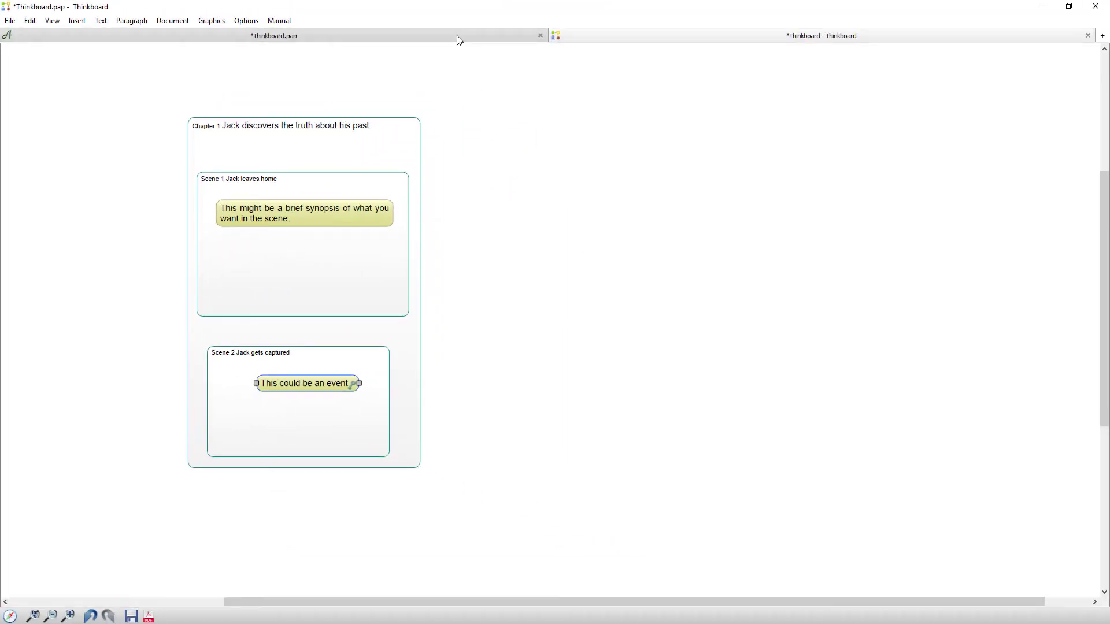
# Drag the Chapter 1 group with its scenes into the Thinkboard.pap manuscript.
pyautogui.click(456, 35)
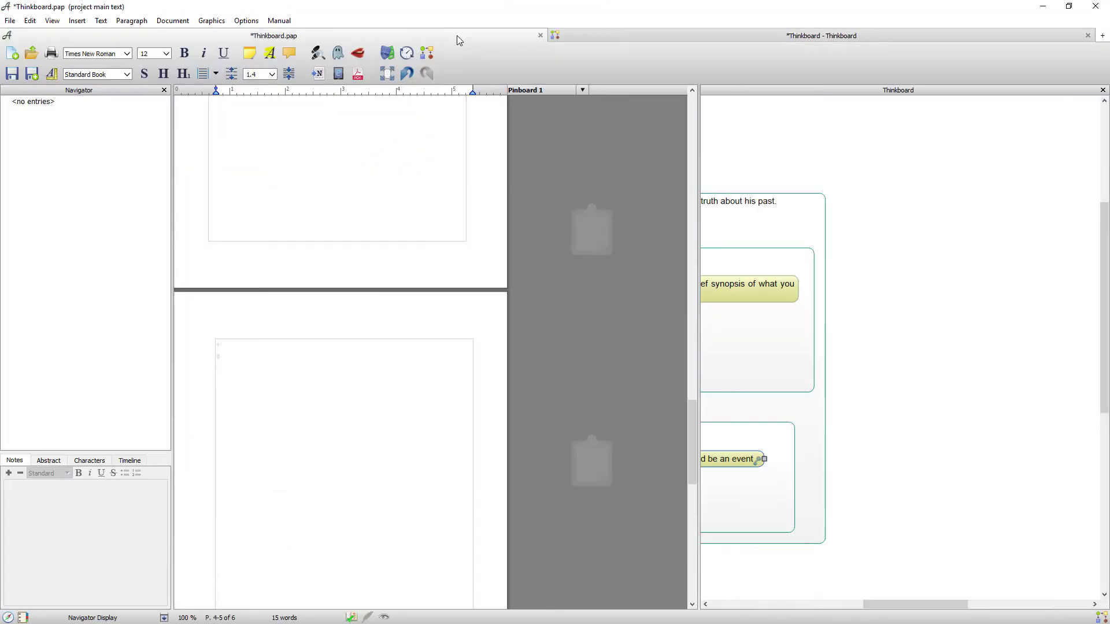
pyautogui.moveTo(901, 604); pyautogui.dragTo(858, 603)
pyautogui.moveTo(853, 207); pyautogui.dragTo(374, 392)
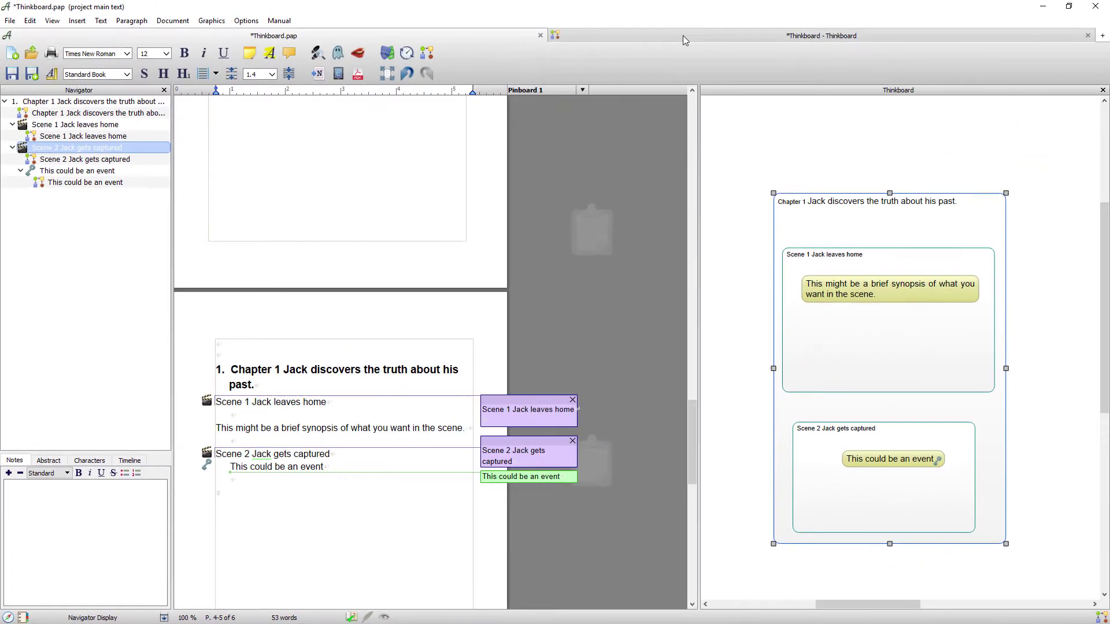
pyautogui.click(682, 36)
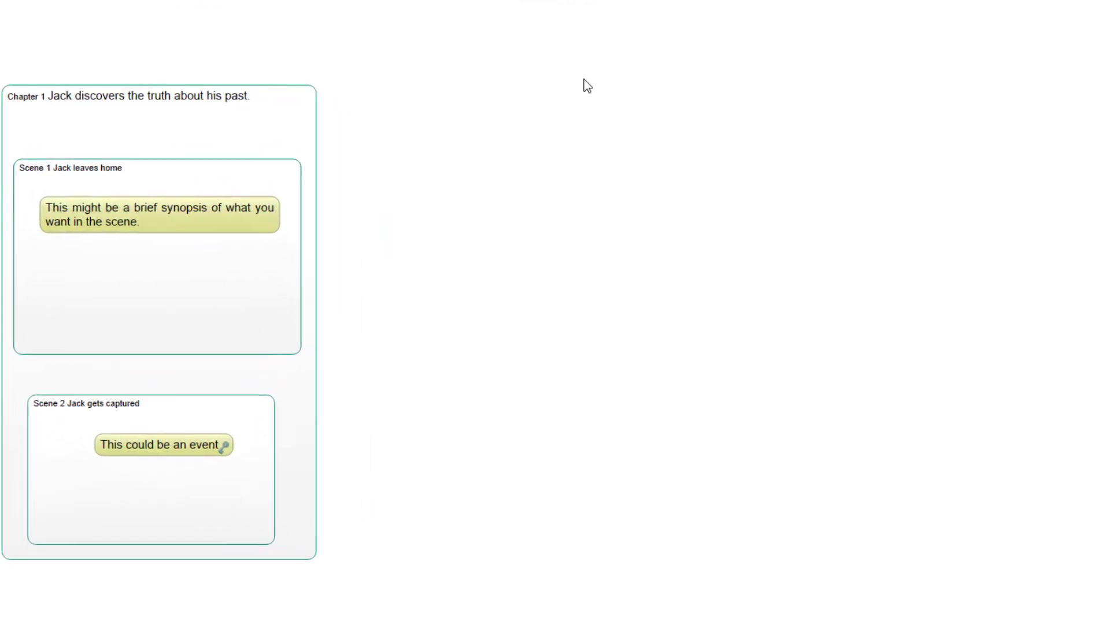
# Create a board group titled 'Chapter 2 Jack of all trades.' and stretch it into a tall box.
pyautogui.rightClick(455, 130)
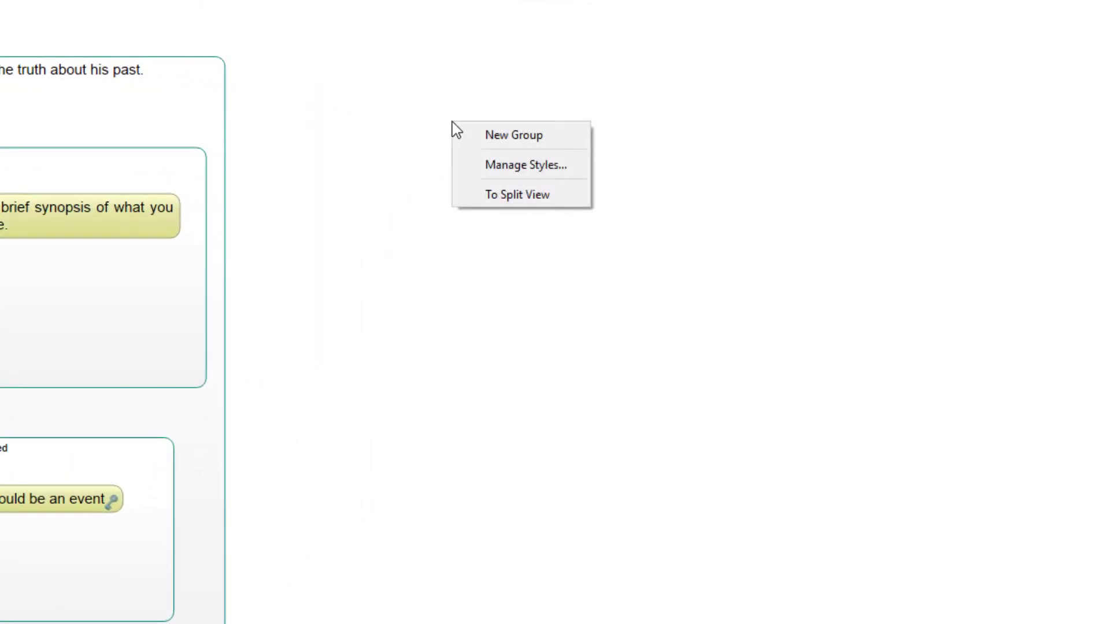
pyautogui.click(555, 143)
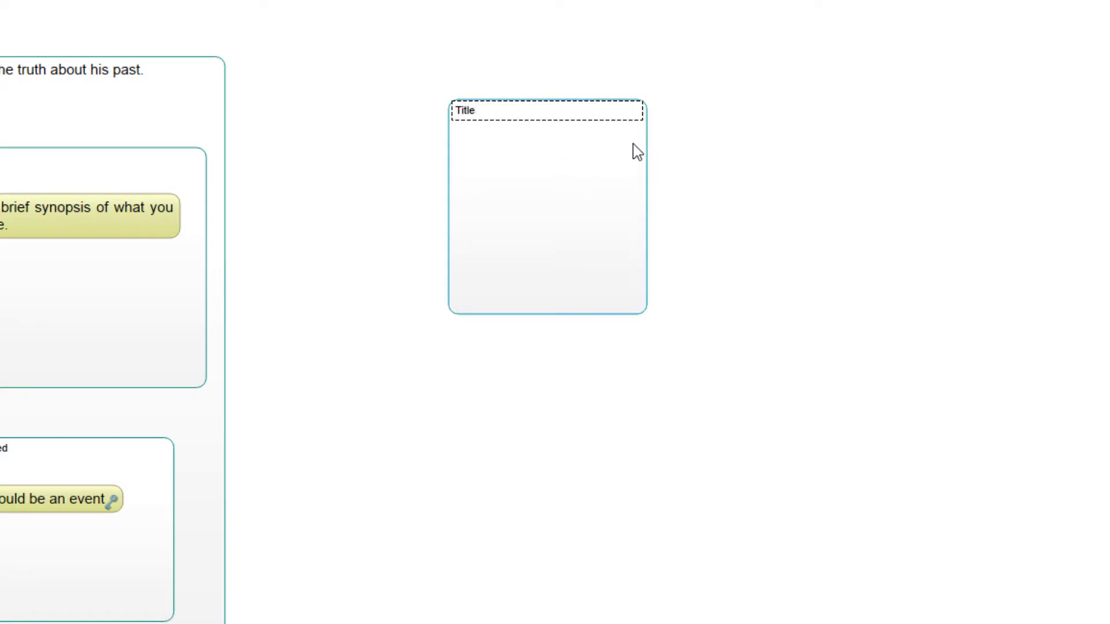
pyautogui.press('BackSpace')
pyautogui.press('BackSpace')
pyautogui.press('BackSpace')
pyautogui.press('BackSpace')
pyautogui.press('BackSpace')
pyautogui.write('Chapter 2 Jack of all trades ')
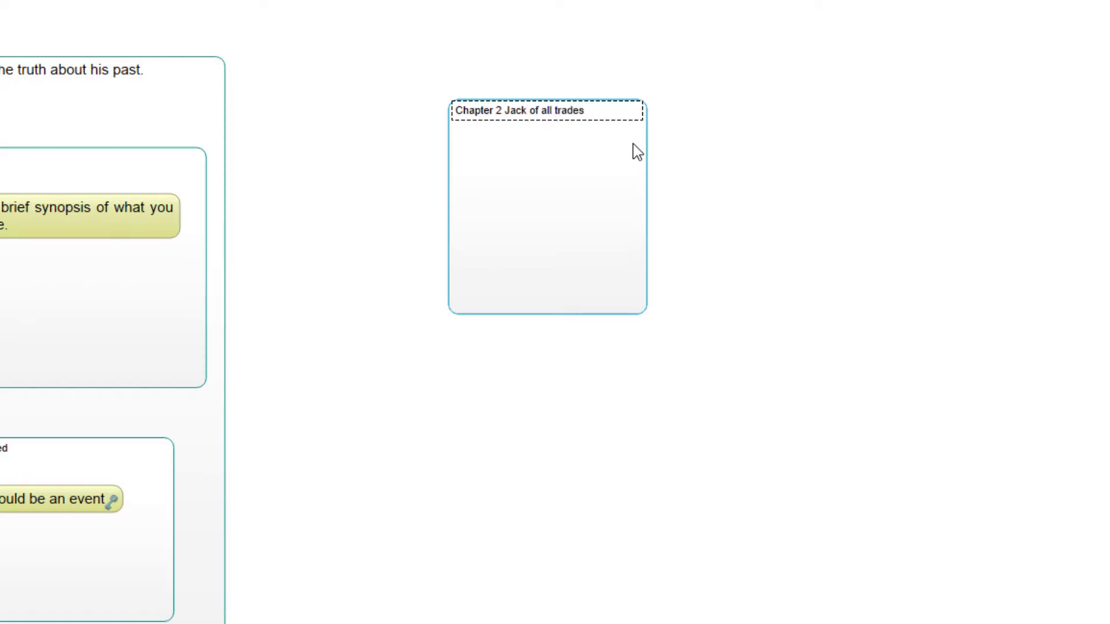
pyautogui.write('.')
pyautogui.click(537, 161)
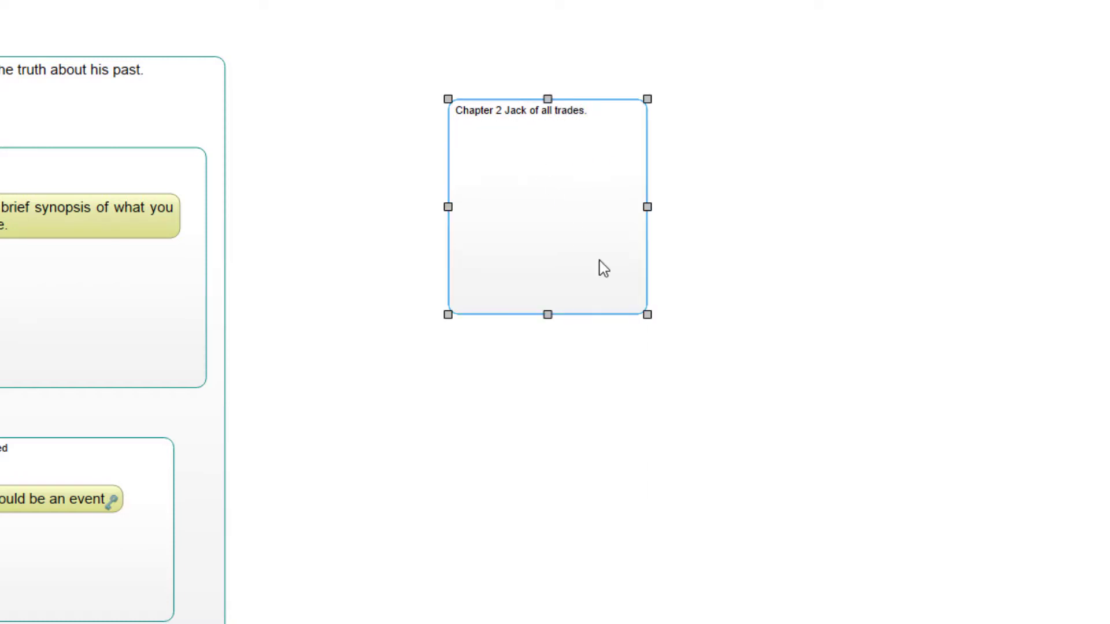
pyautogui.moveTo(648, 316); pyautogui.dragTo(744, 511)
pyautogui.moveTo(449, 511); pyautogui.dragTo(347, 603)
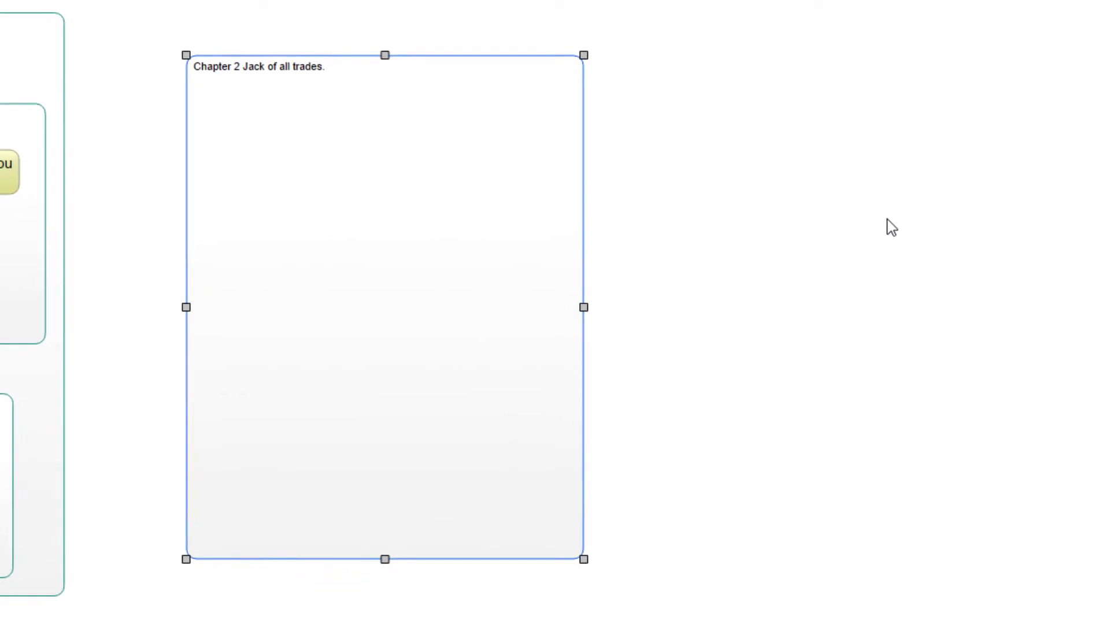
# Add a card reading 'This is where Jack dies' to Scene 1 inside Chapter 2.
pyautogui.rightClick(805, 234)
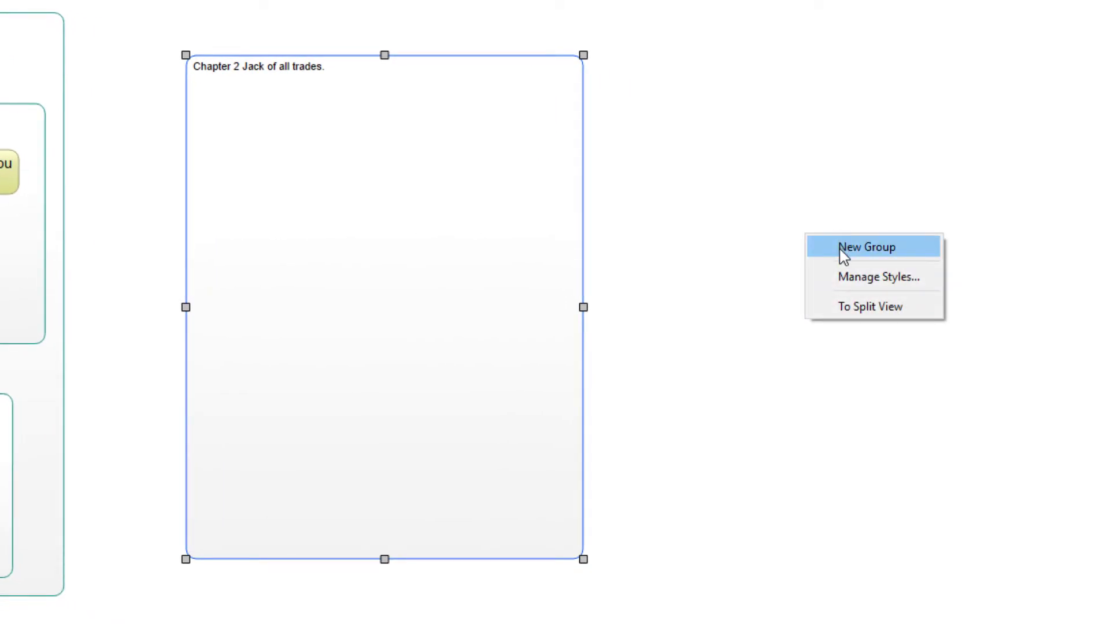
pyautogui.rightClick(776, 132)
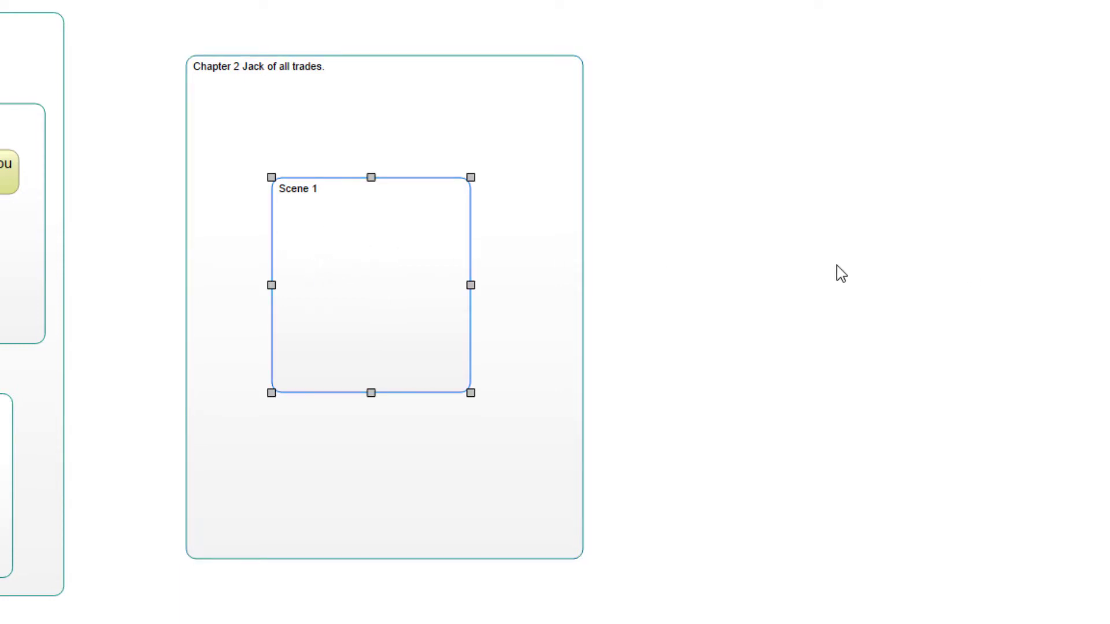
pyautogui.click(837, 267)
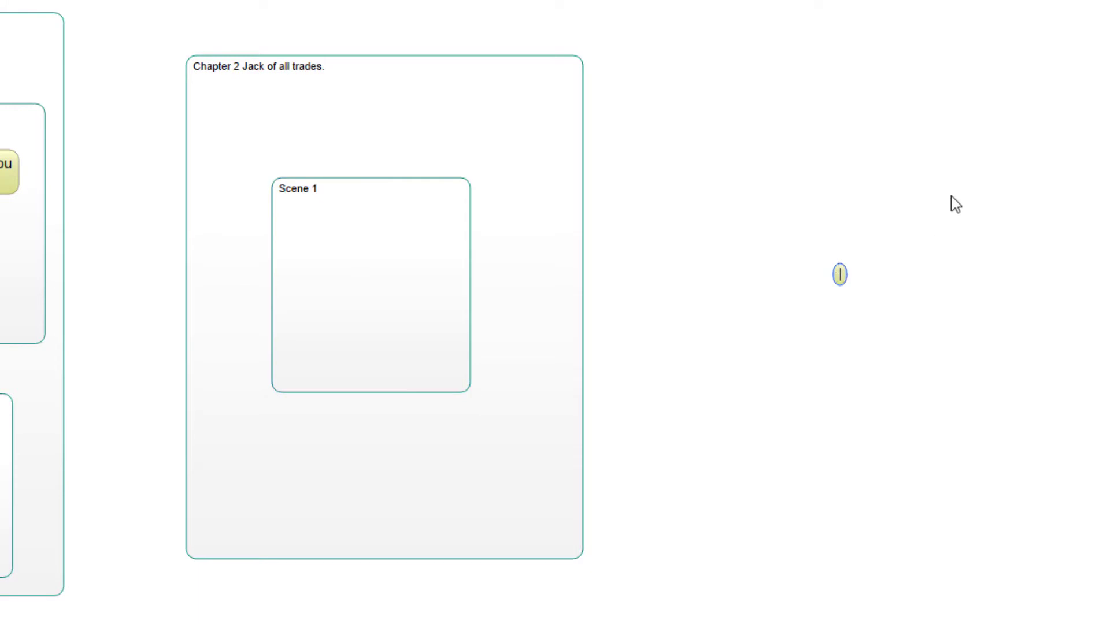
pyautogui.write('This')
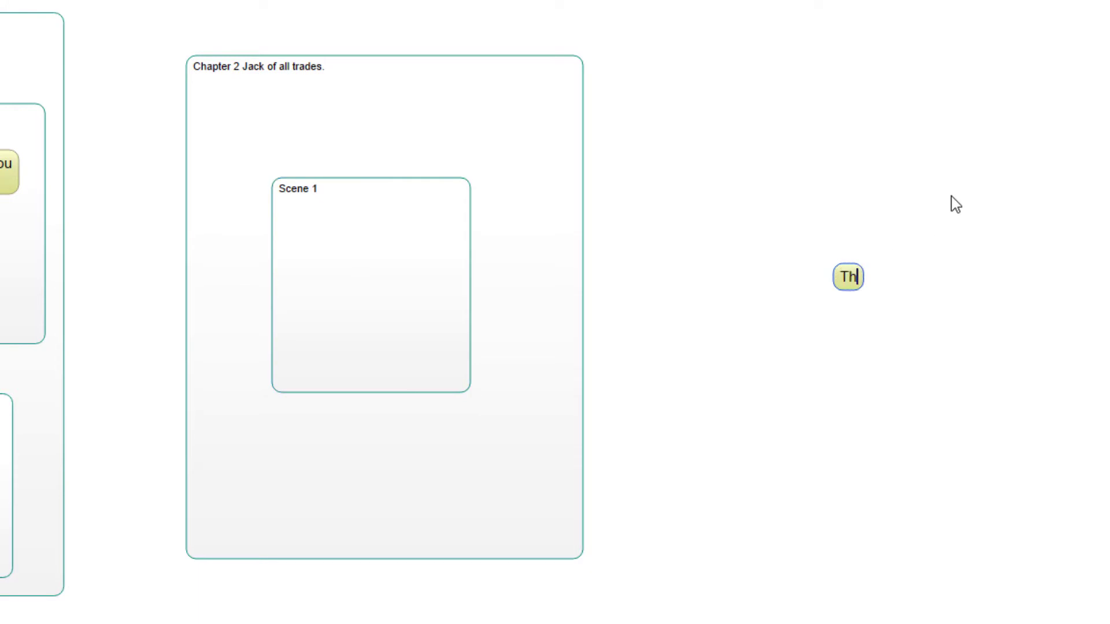
pyautogui.write(' is where Jack dies')
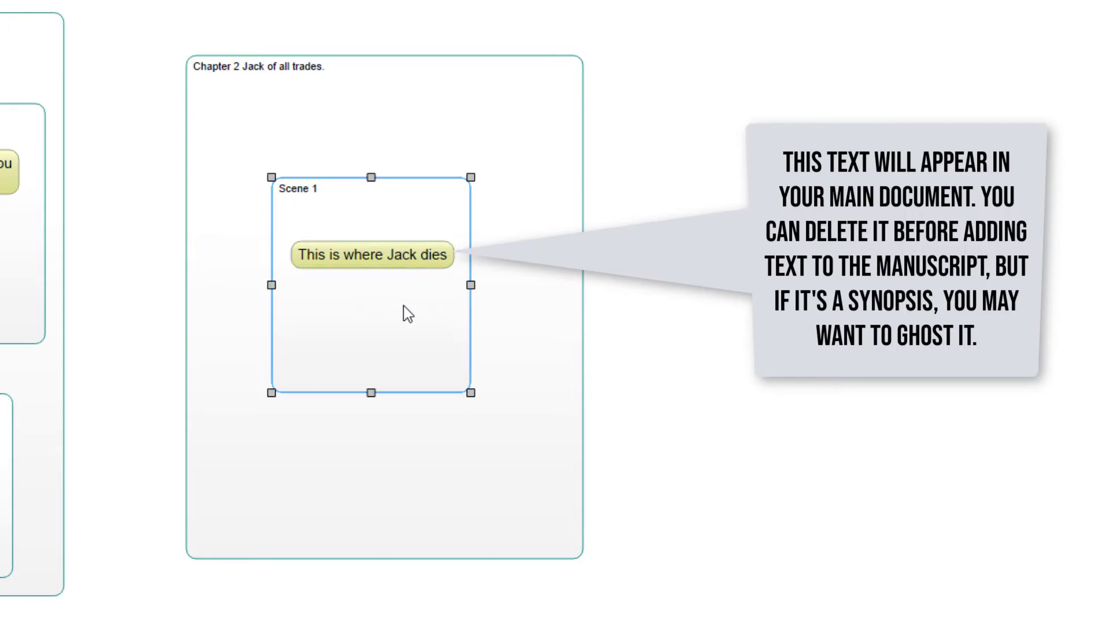
pyautogui.rightClick(382, 264)
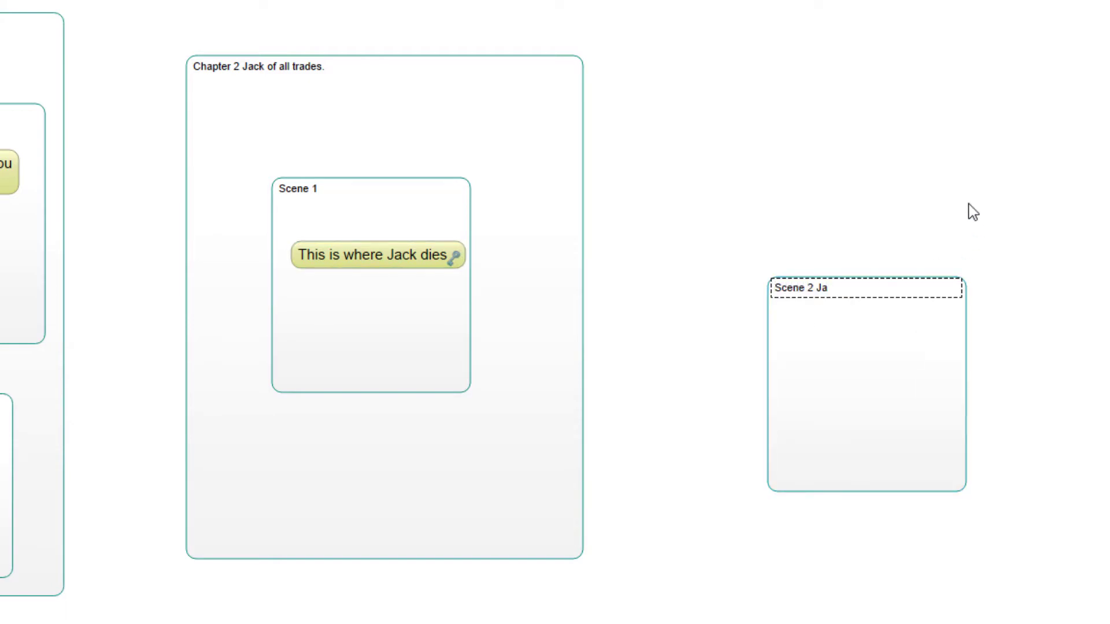
# Title the new group 'Scene 2 Jack comes back to life'.
pyautogui.write('es back to life')
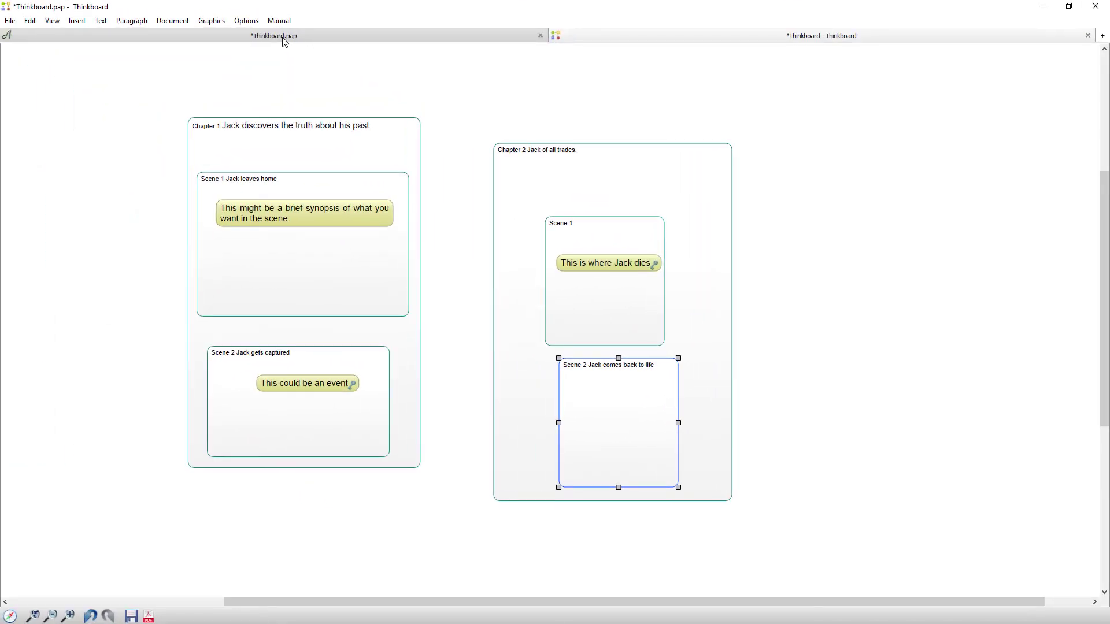
# Add a page break after Chapter 1 and drag the Chapter 2 group onto the new page.
pyautogui.click(284, 40)
pyautogui.moveTo(1035, 604); pyautogui.dragTo(990, 606)
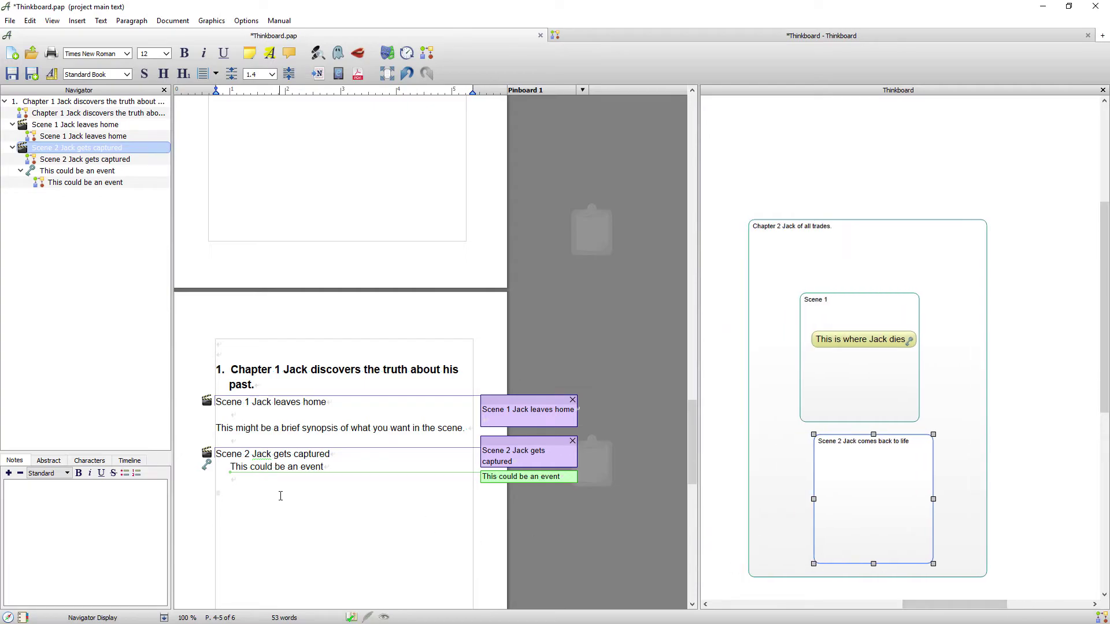
pyautogui.click(79, 21)
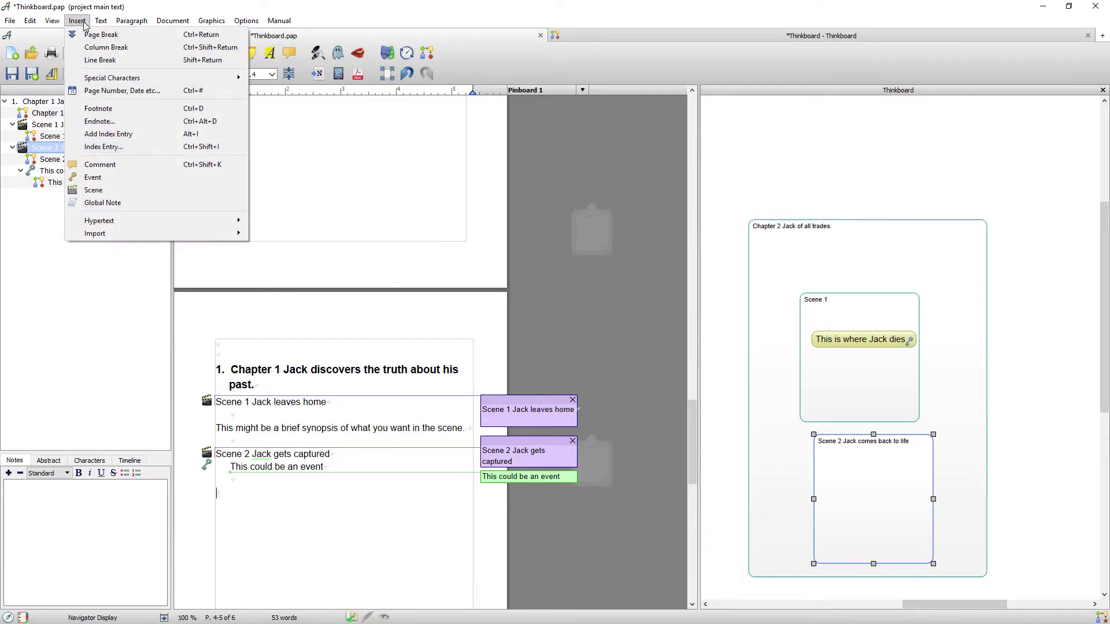
pyautogui.click(97, 35)
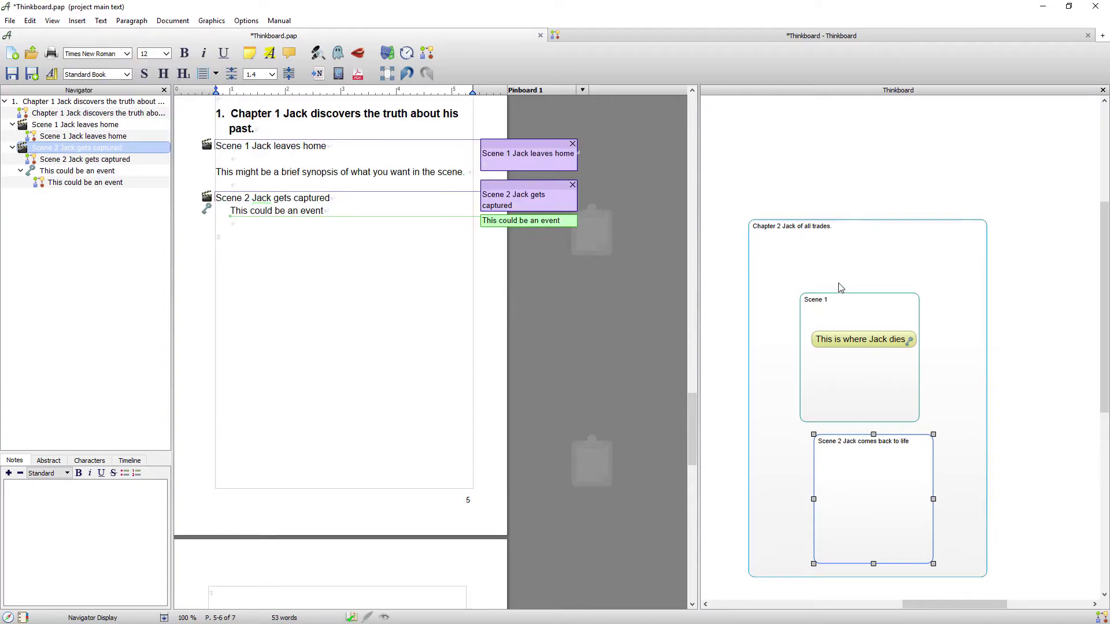
pyautogui.moveTo(838, 229); pyautogui.dragTo(371, 598)
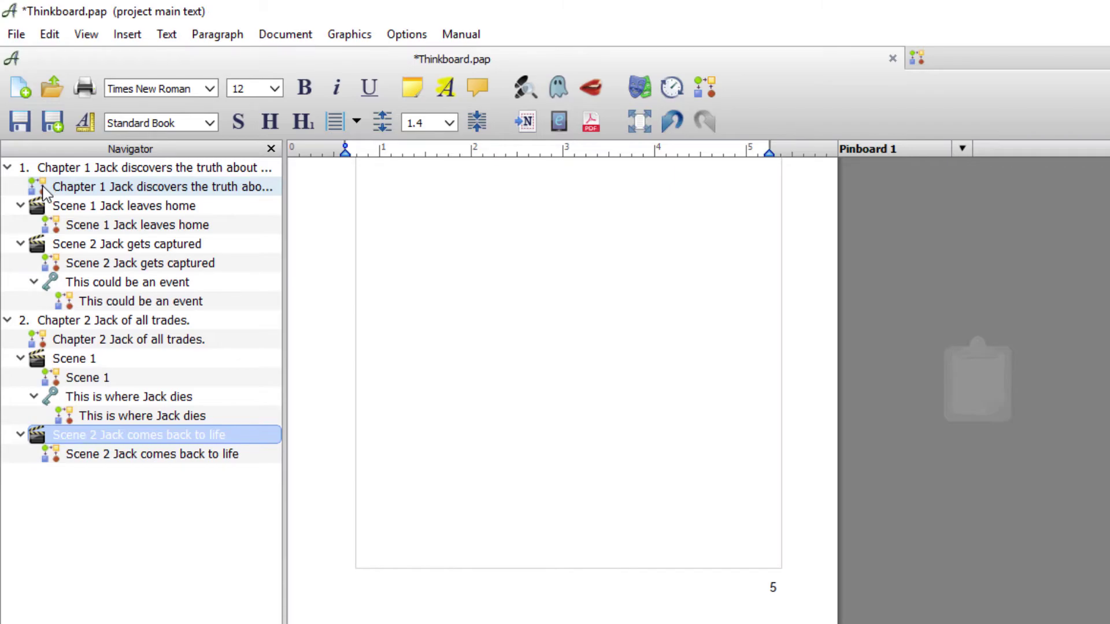
# Jump through the Navigator to Chapter 1 and its 'Scene 1 Jack leaves home' scene.
pyautogui.click(42, 187)
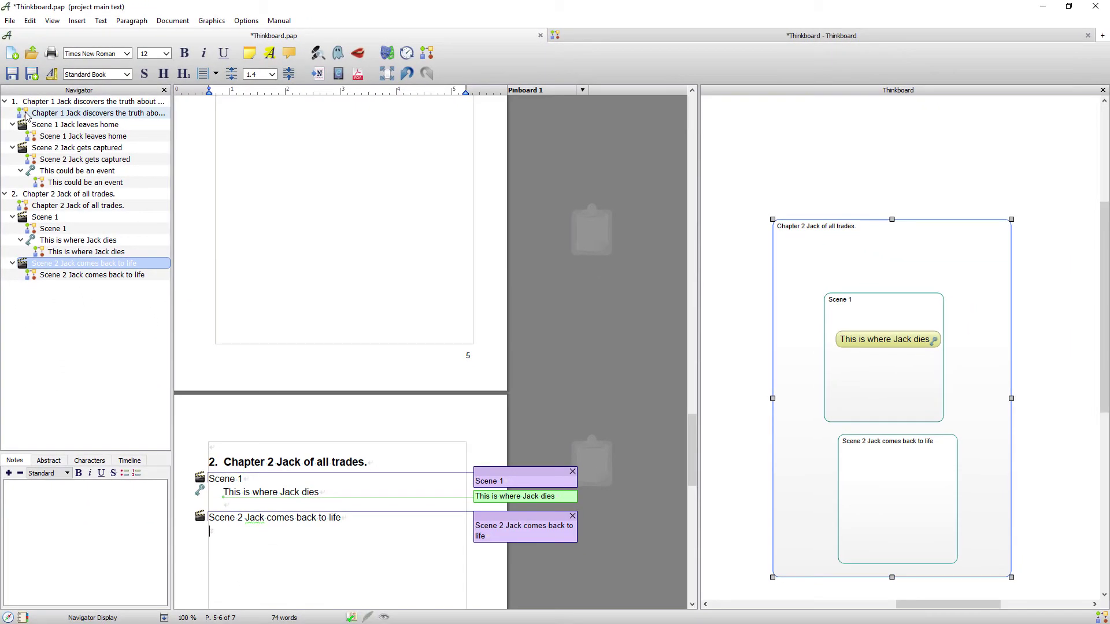
pyautogui.click(26, 115)
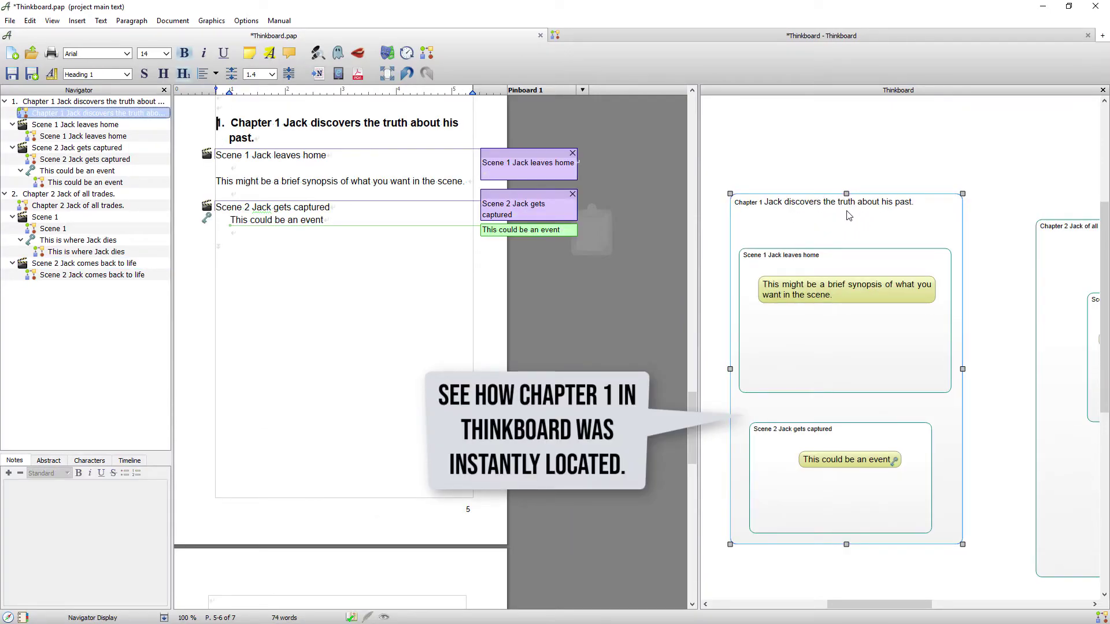
pyautogui.click(72, 138)
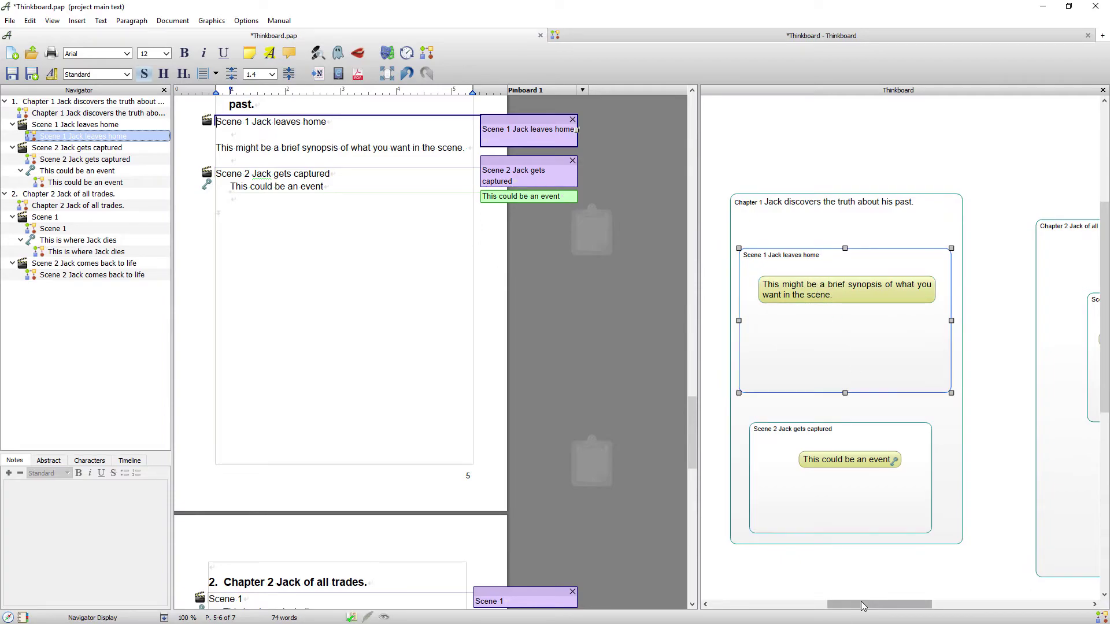
pyautogui.moveTo(870, 606); pyautogui.dragTo(955, 607)
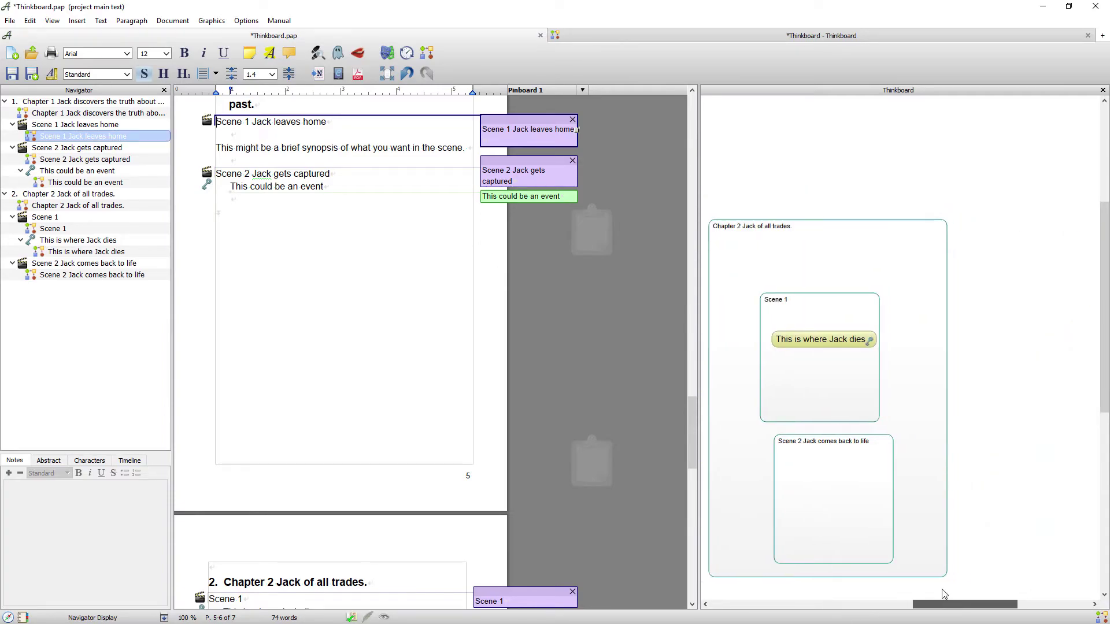
pyautogui.rightClick(822, 306)
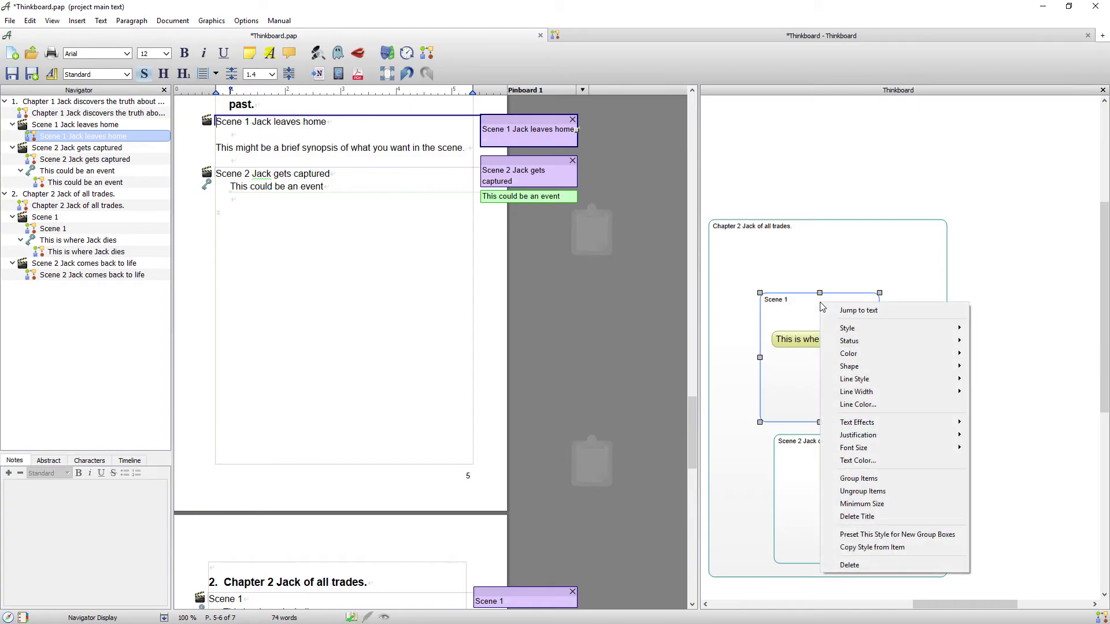
pyautogui.click(857, 311)
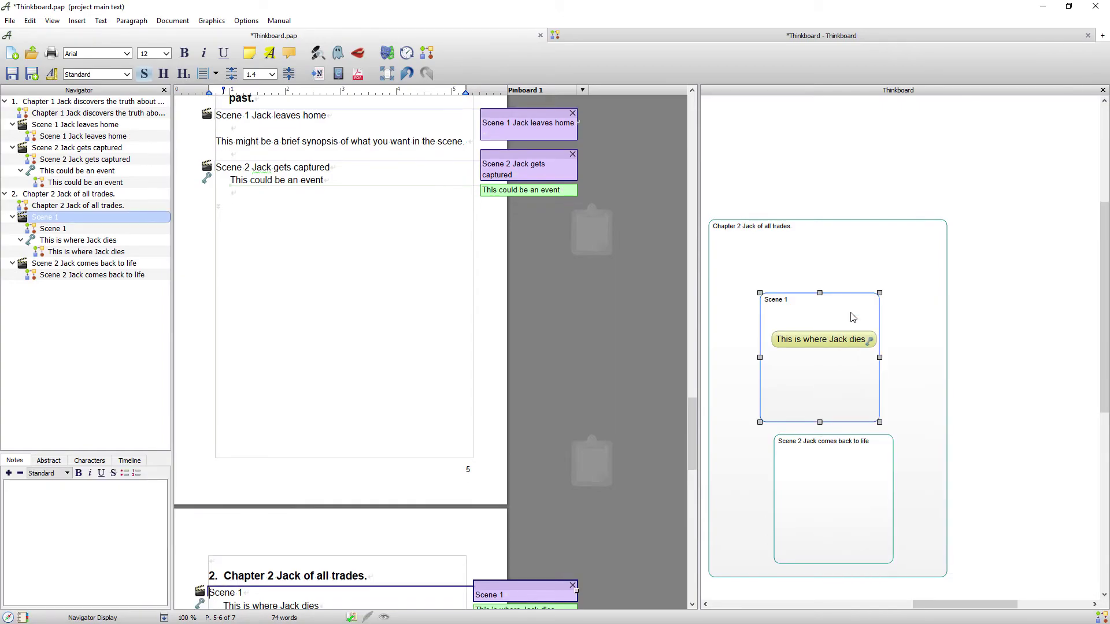
pyautogui.scroll(-10, 580, 386)
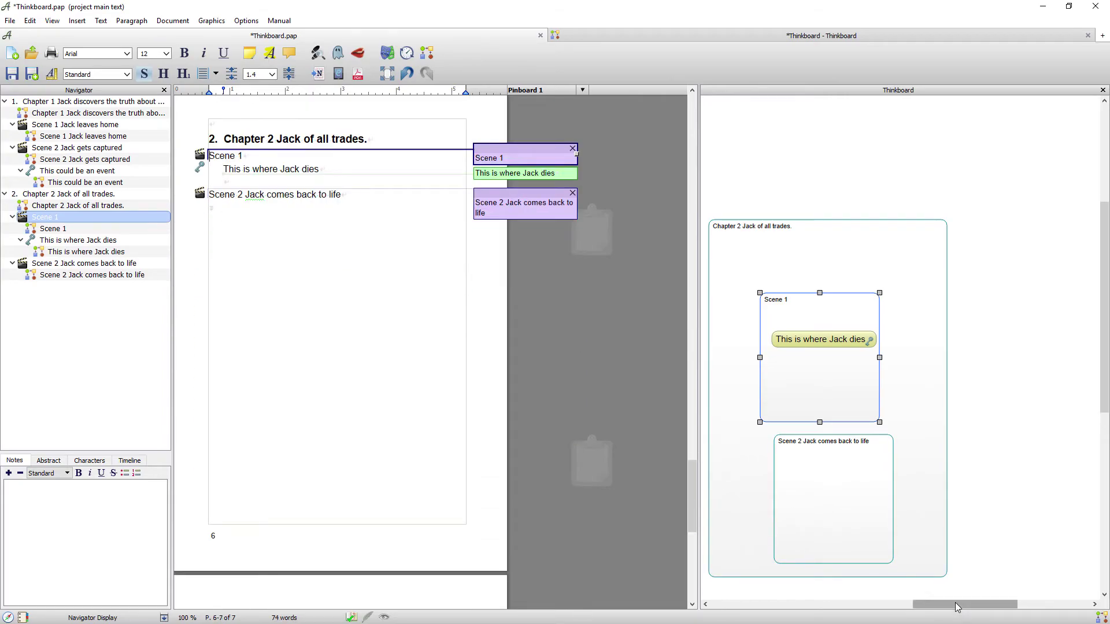
pyautogui.moveTo(959, 603); pyautogui.dragTo(828, 607)
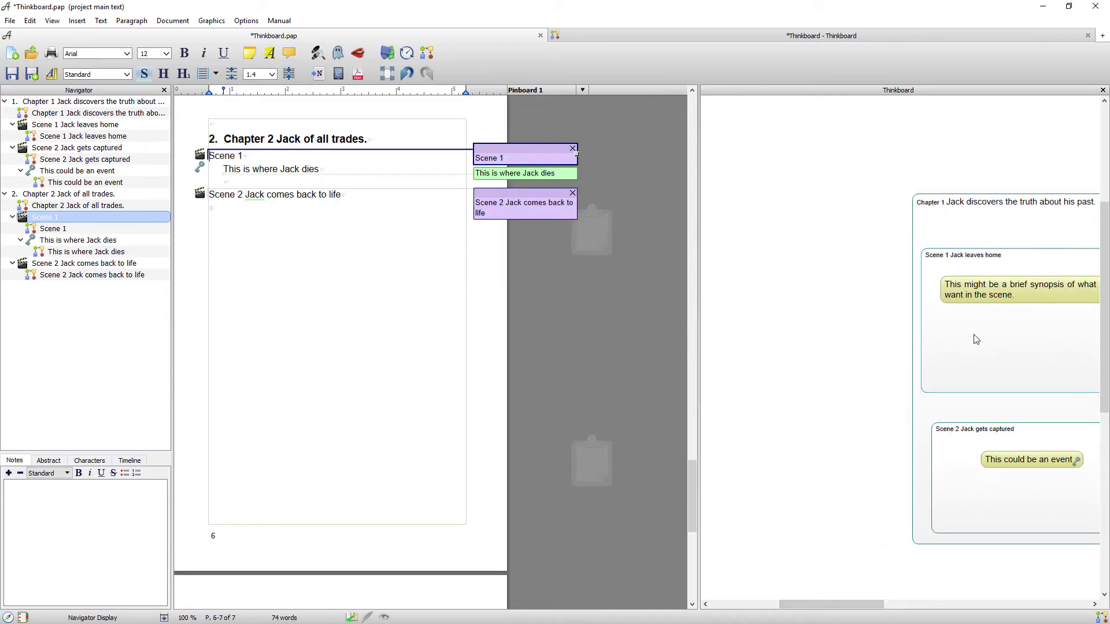
pyautogui.moveTo(807, 604); pyautogui.dragTo(837, 601)
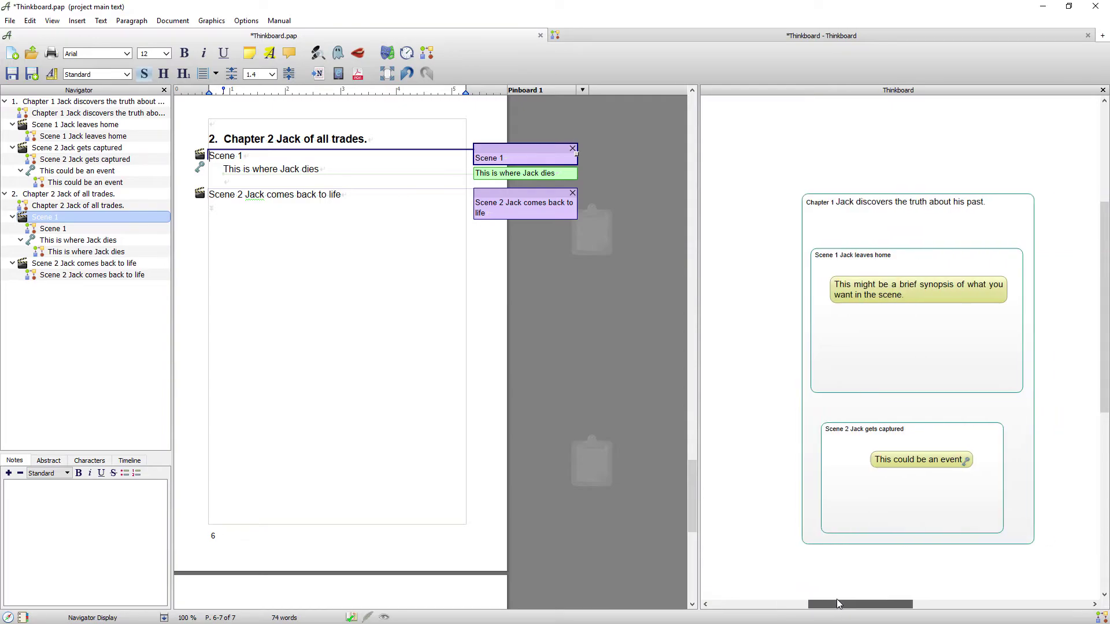
pyautogui.rightClick(892, 368)
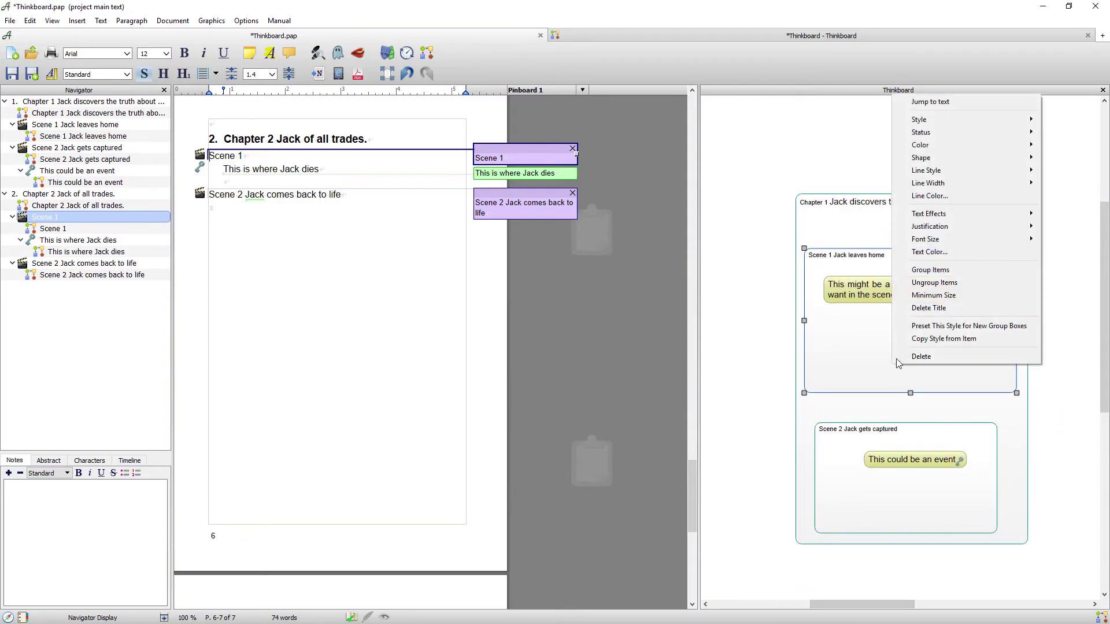
pyautogui.click(941, 104)
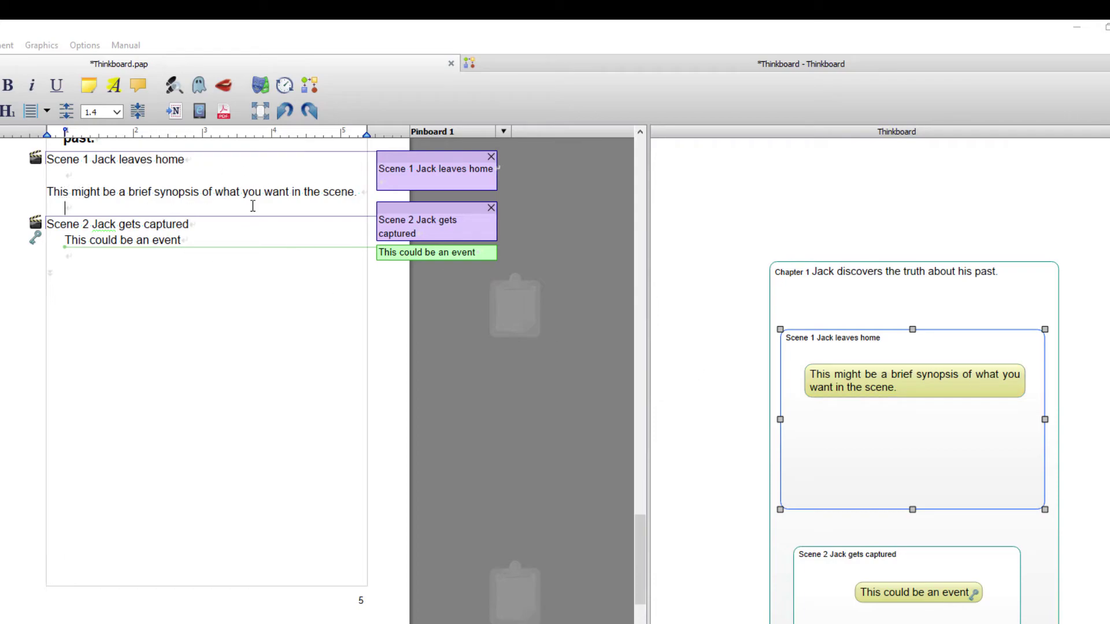
# Ghost the Scene 1 synopsis line and type 'Text' on the line below it.
pyautogui.moveTo(359, 193); pyautogui.dragTo(51, 163)
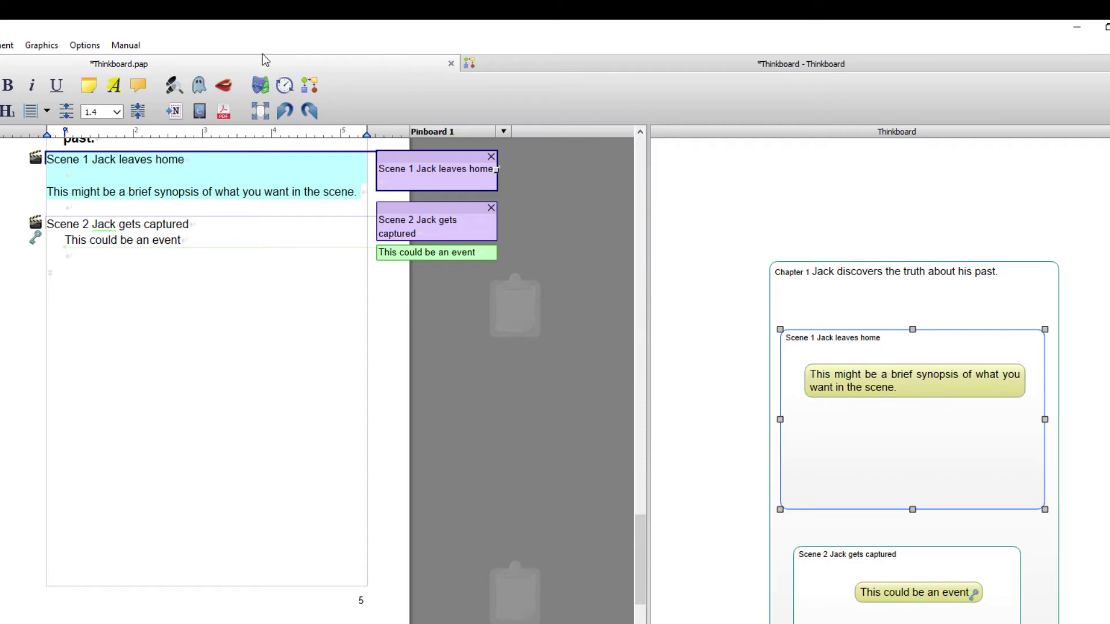
pyautogui.click(203, 86)
pyautogui.click(231, 208)
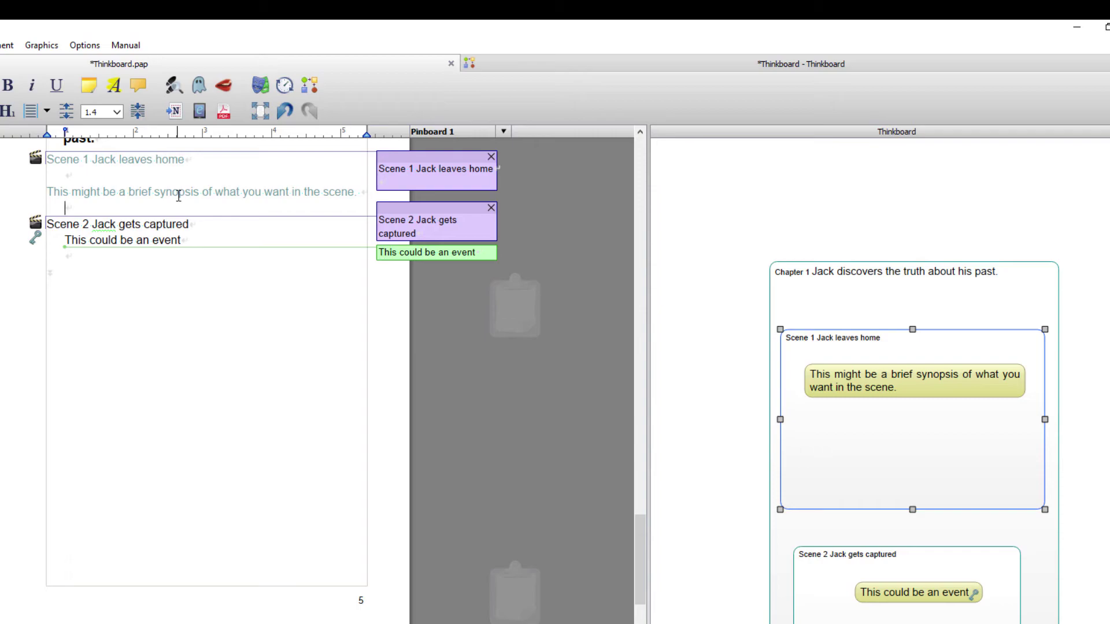
pyautogui.write('Text')
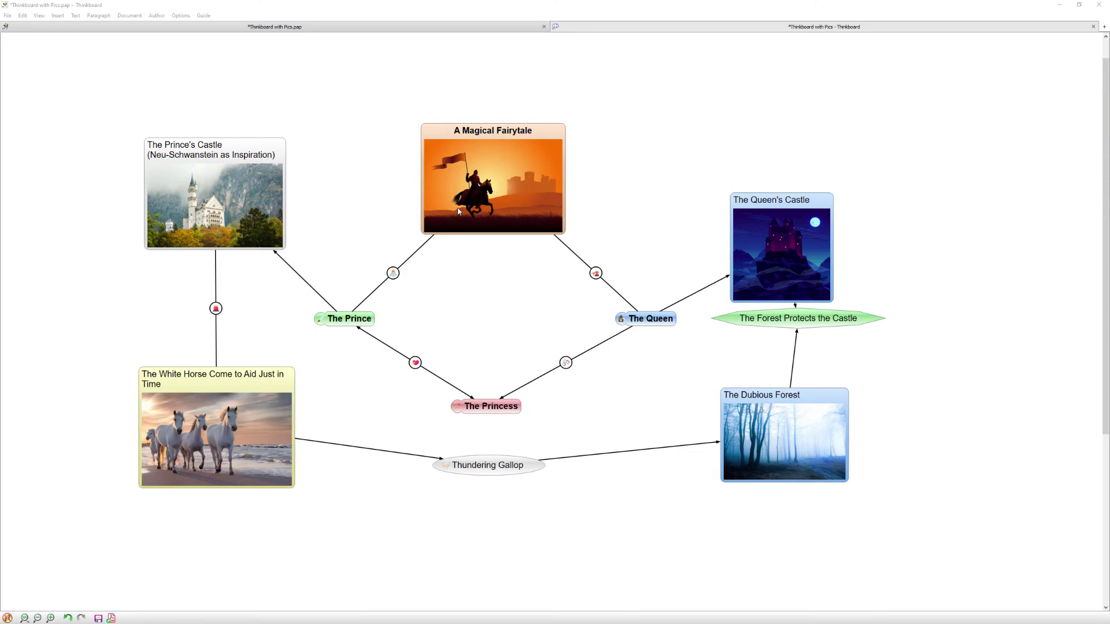
# Switch to the manuscript editor showing the space-battle page with its embedded picture.
pyautogui.click(452, 30)
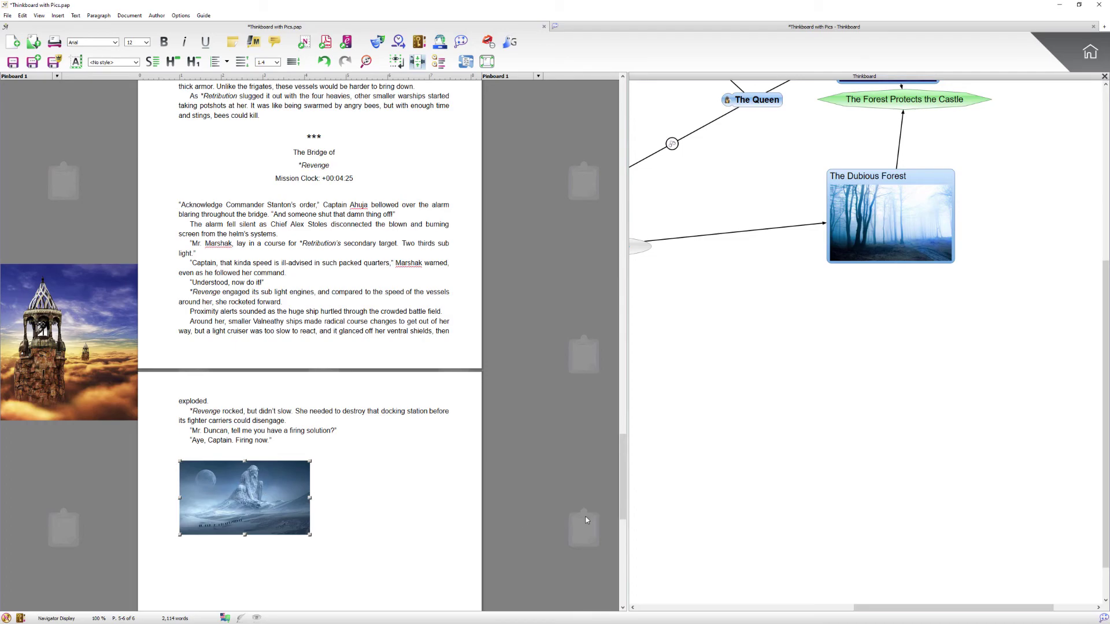
# Copy the page image onto the Thinkboard as a 'God of war' node and add the cloud tower picture.
pyautogui.moveTo(240, 492); pyautogui.dragTo(834, 475)
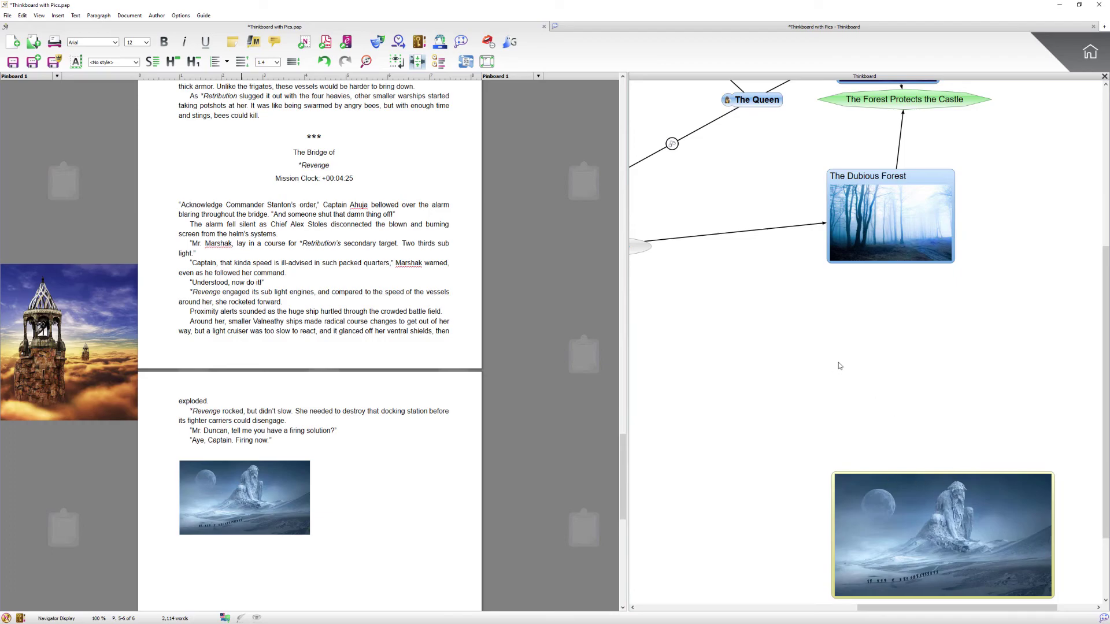
pyautogui.click(960, 557)
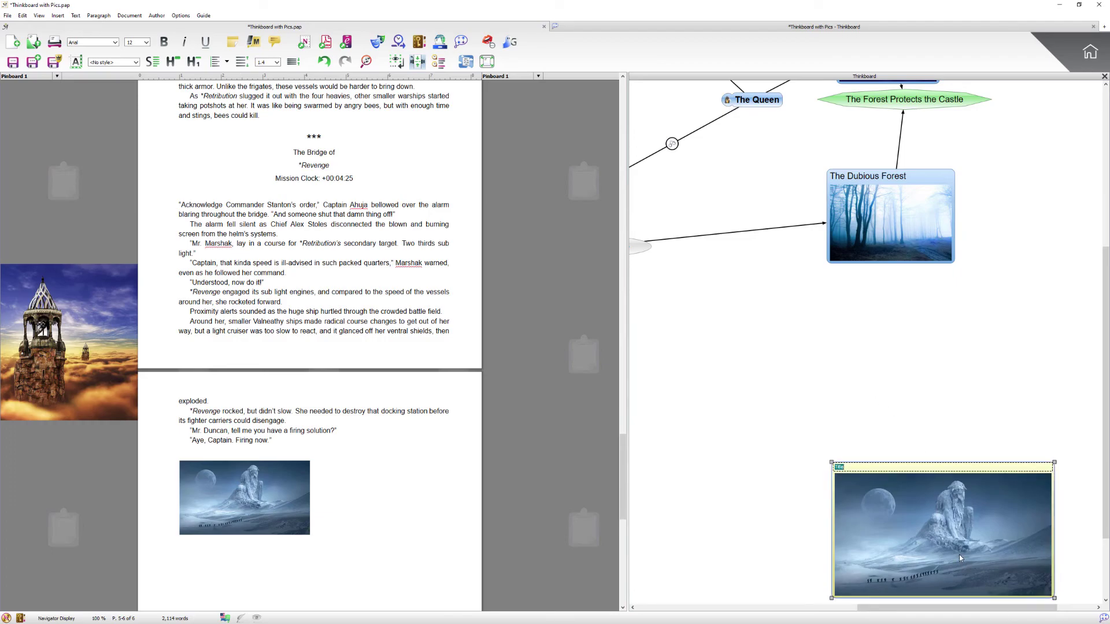
pyautogui.write('God of war')
pyautogui.press('Return')
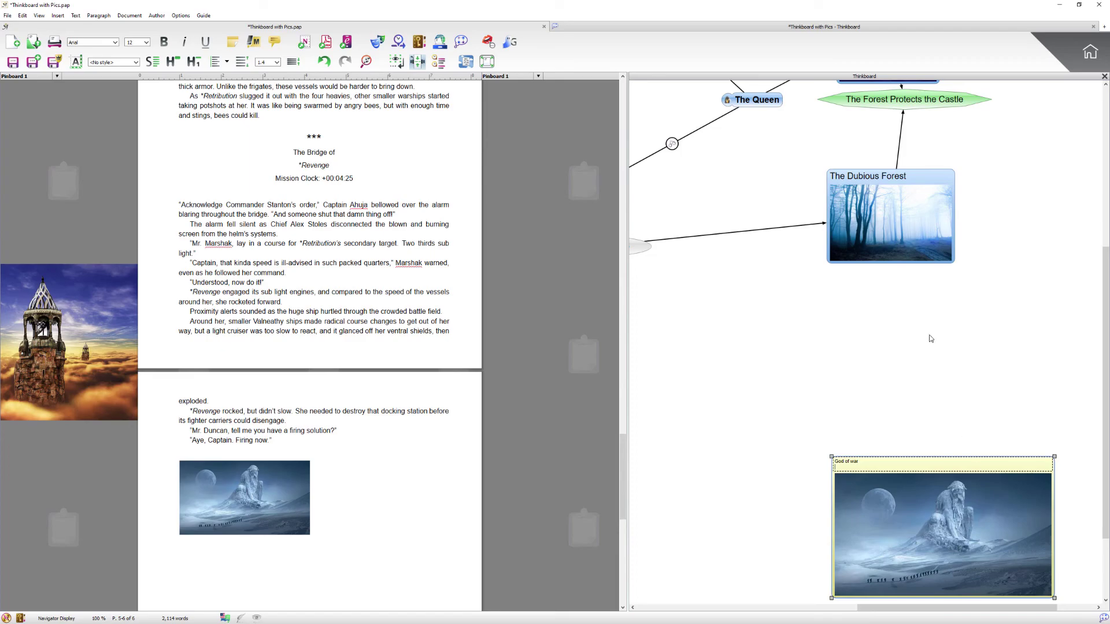
pyautogui.click(930, 338)
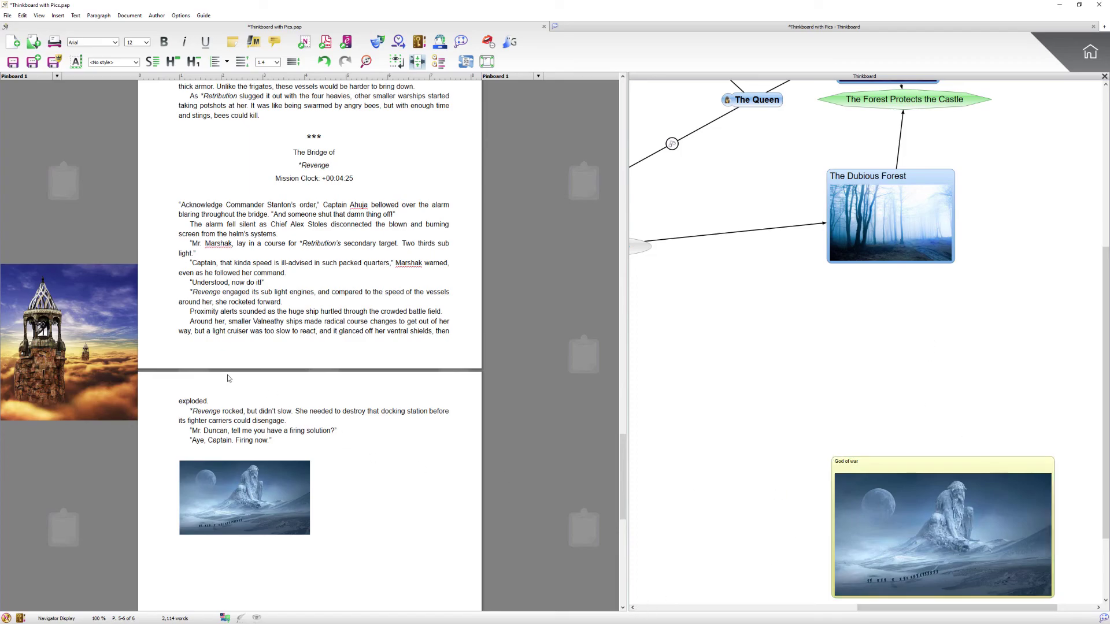
pyautogui.moveTo(964, 520); pyautogui.dragTo(726, 369)
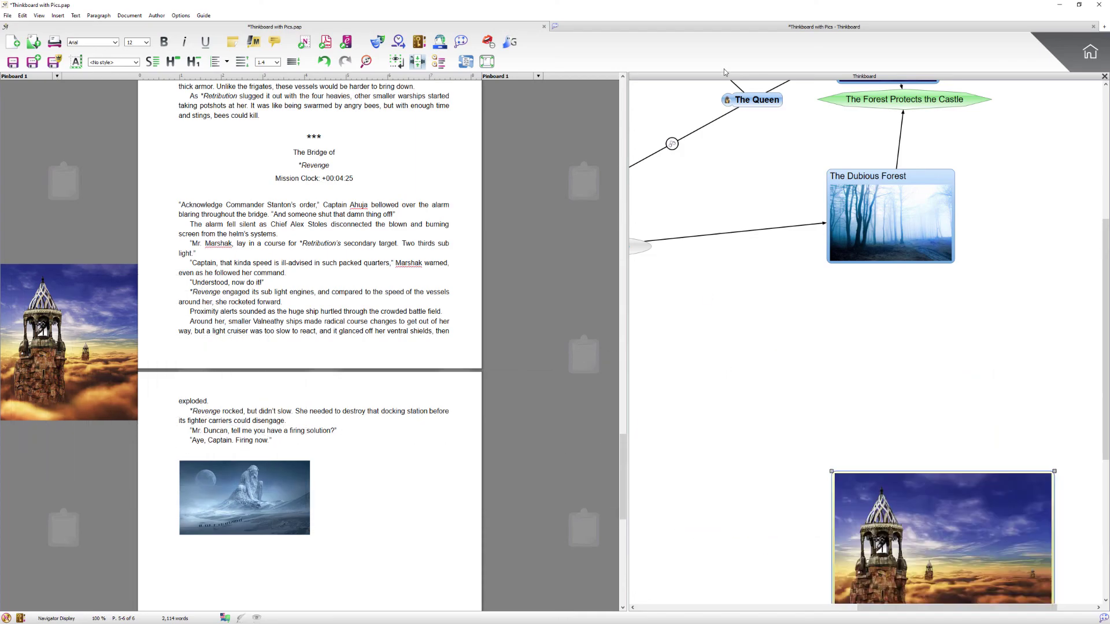
# Expand the Thinkboard to full window and pull the tower picture out of the God of war node.
pyautogui.click(466, 42)
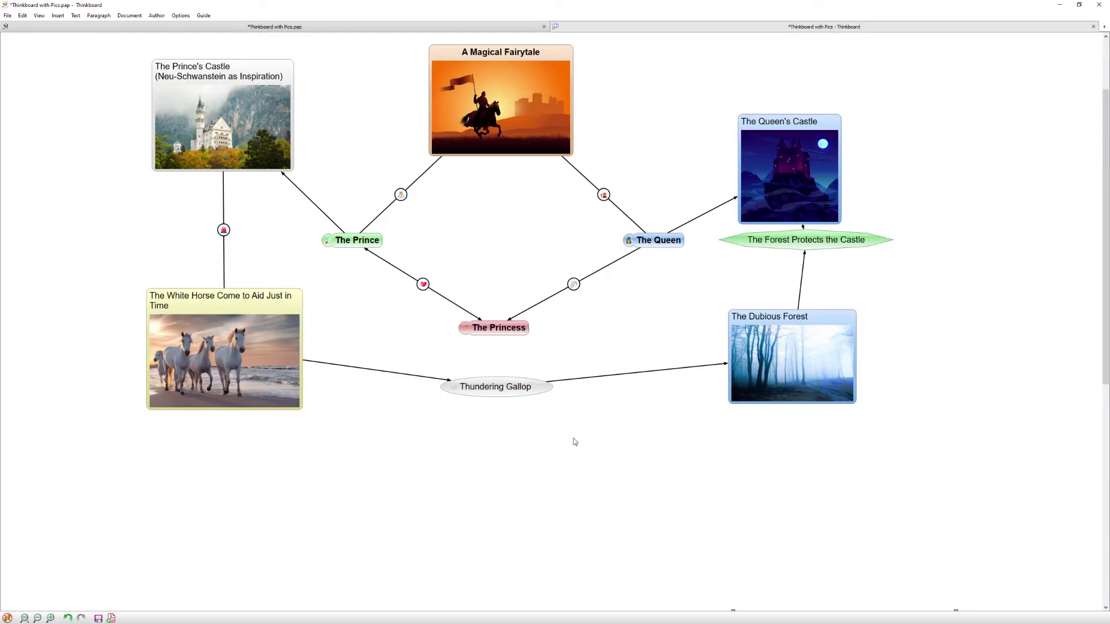
pyautogui.scroll(-5, 639, 489)
pyautogui.scroll(1, 883, 376)
pyautogui.moveTo(883, 376); pyautogui.dragTo(380, 313)
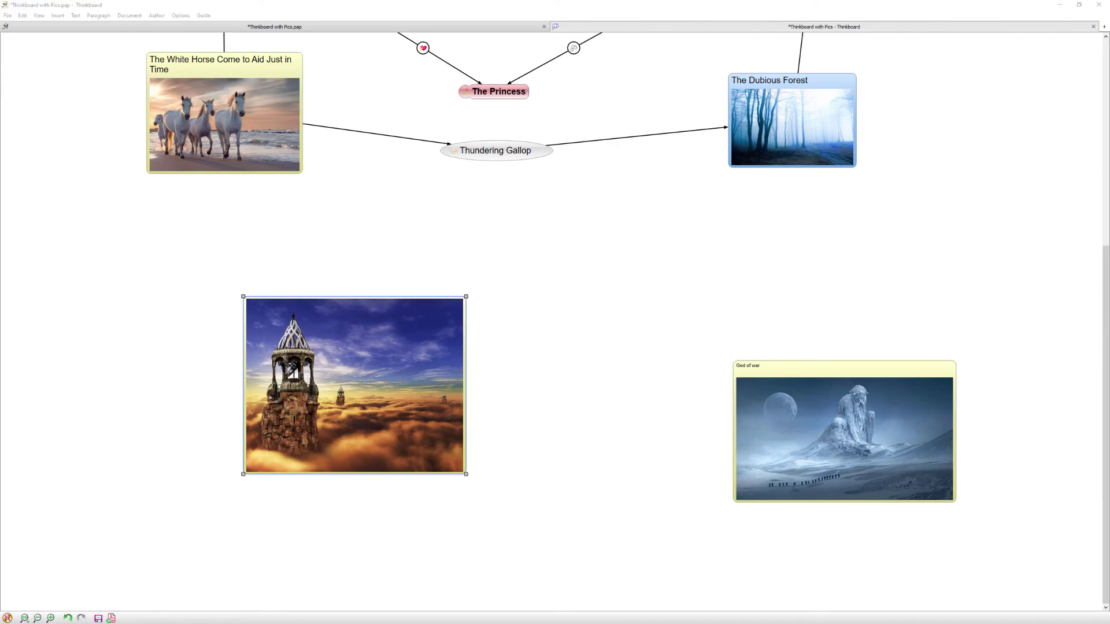
# Add a cloud-woman picture to the board and place the God of war note below it.
pyautogui.moveTo(1109, 230); pyautogui.dragTo(604, 297)
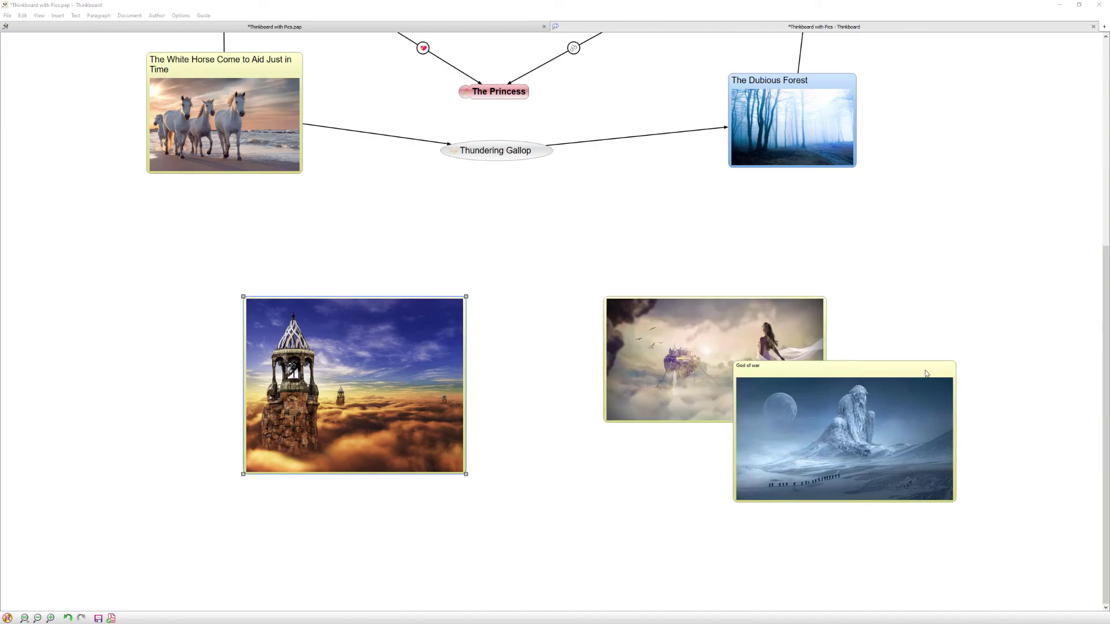
pyautogui.moveTo(900, 375); pyautogui.dragTo(952, 400)
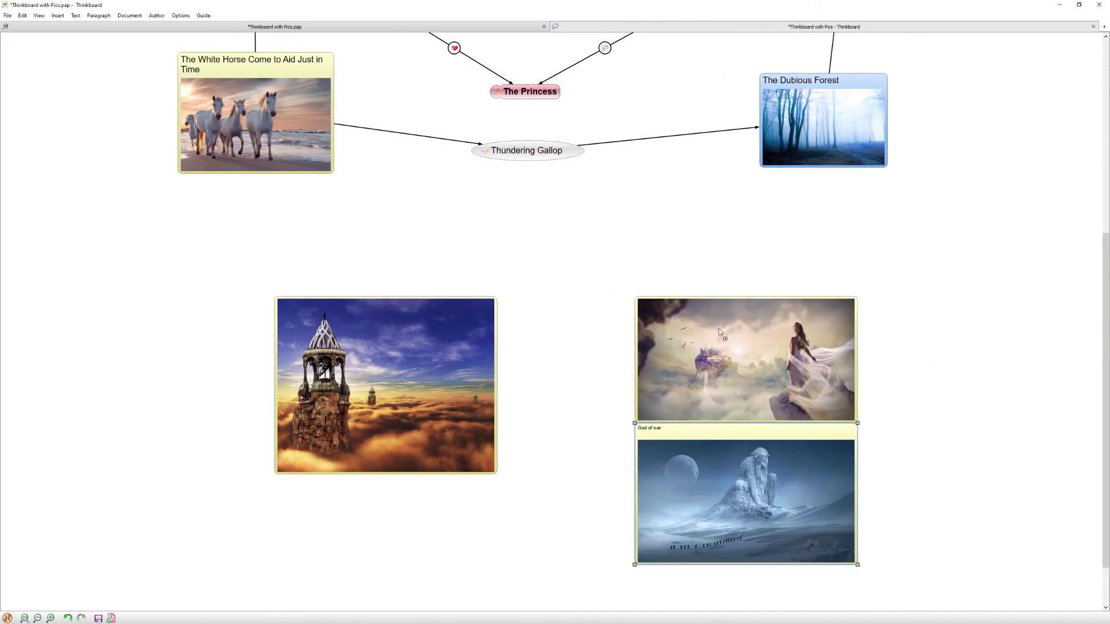
pyautogui.click(714, 326)
pyautogui.moveTo(702, 448); pyautogui.dragTo(714, 492)
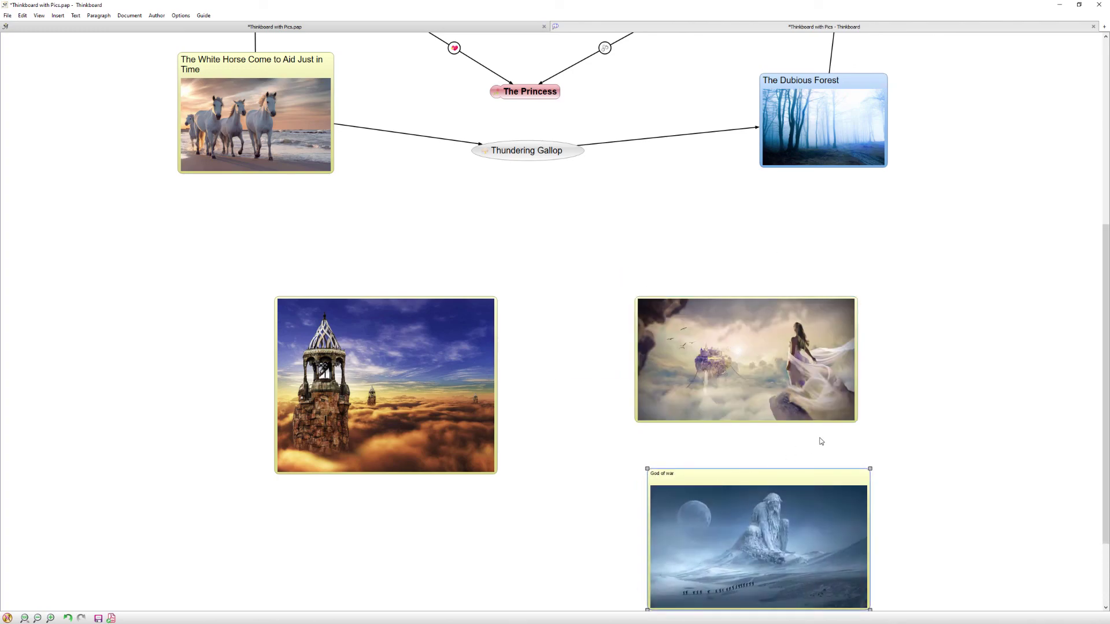